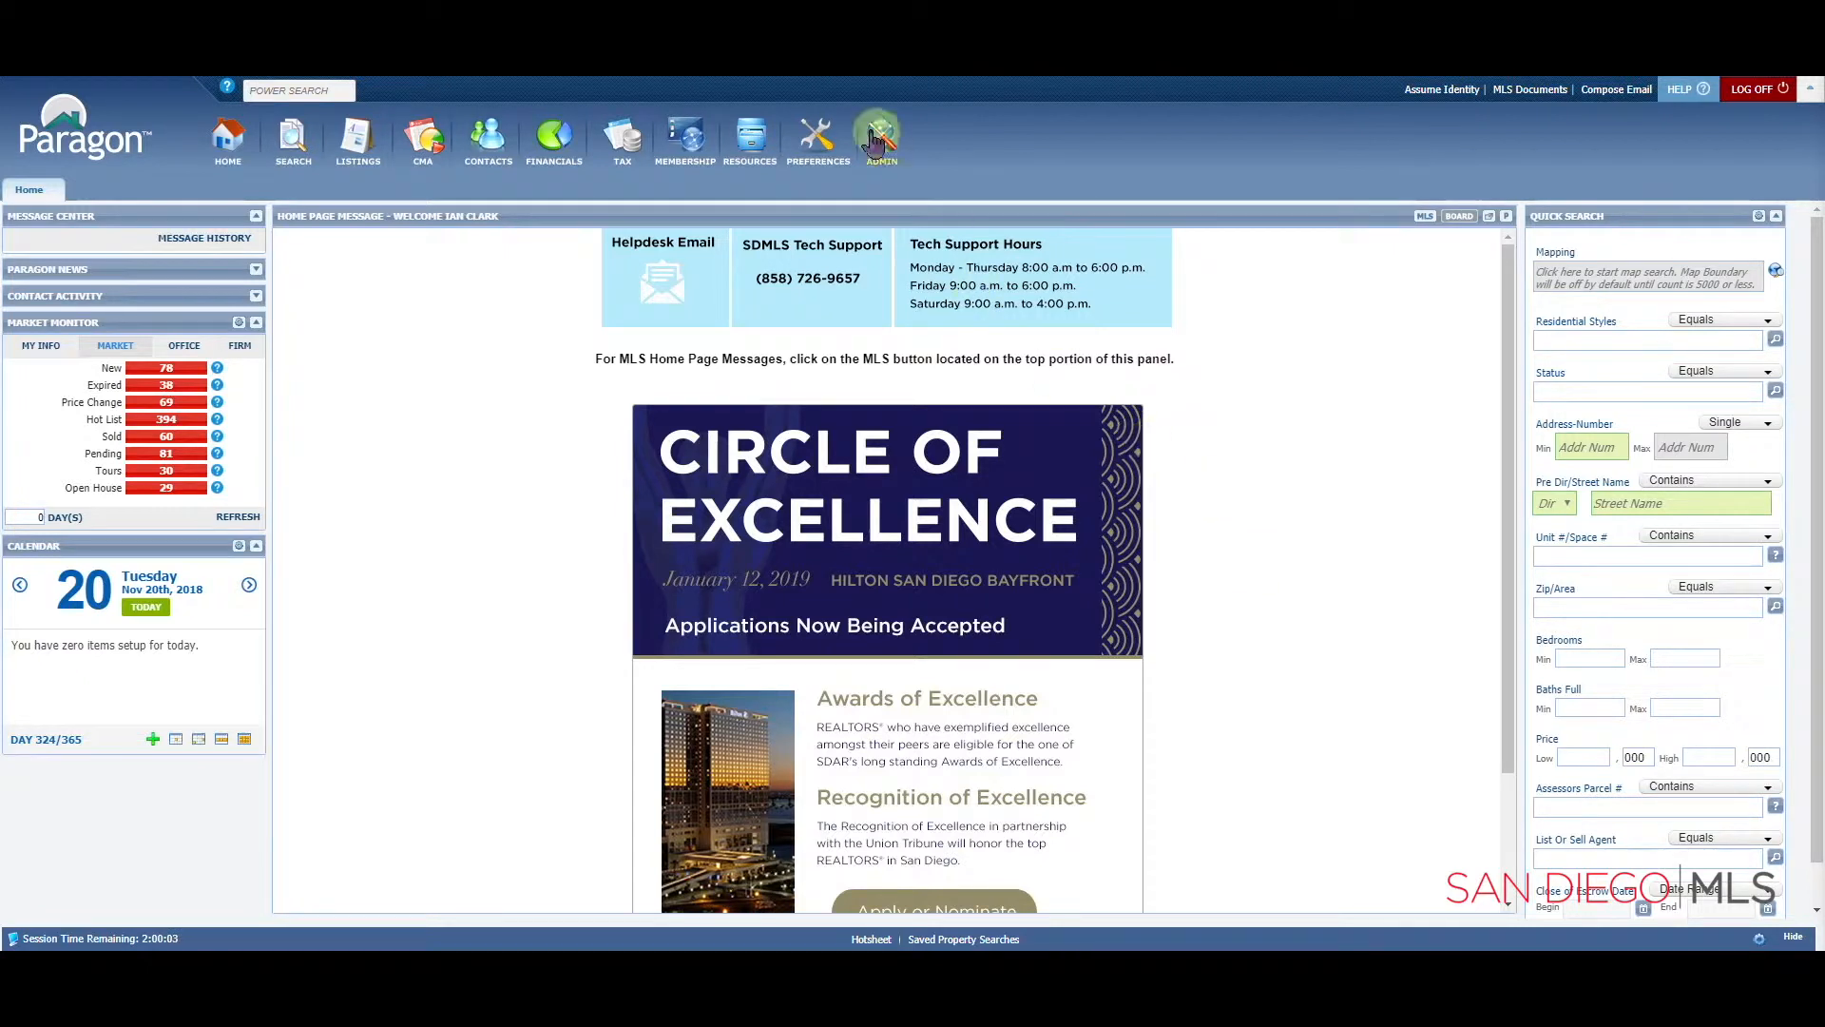
# - Start the Collab Center Preferences Wizard and advance past the site information to the Agent Information page
pyautogui.click(821, 144)
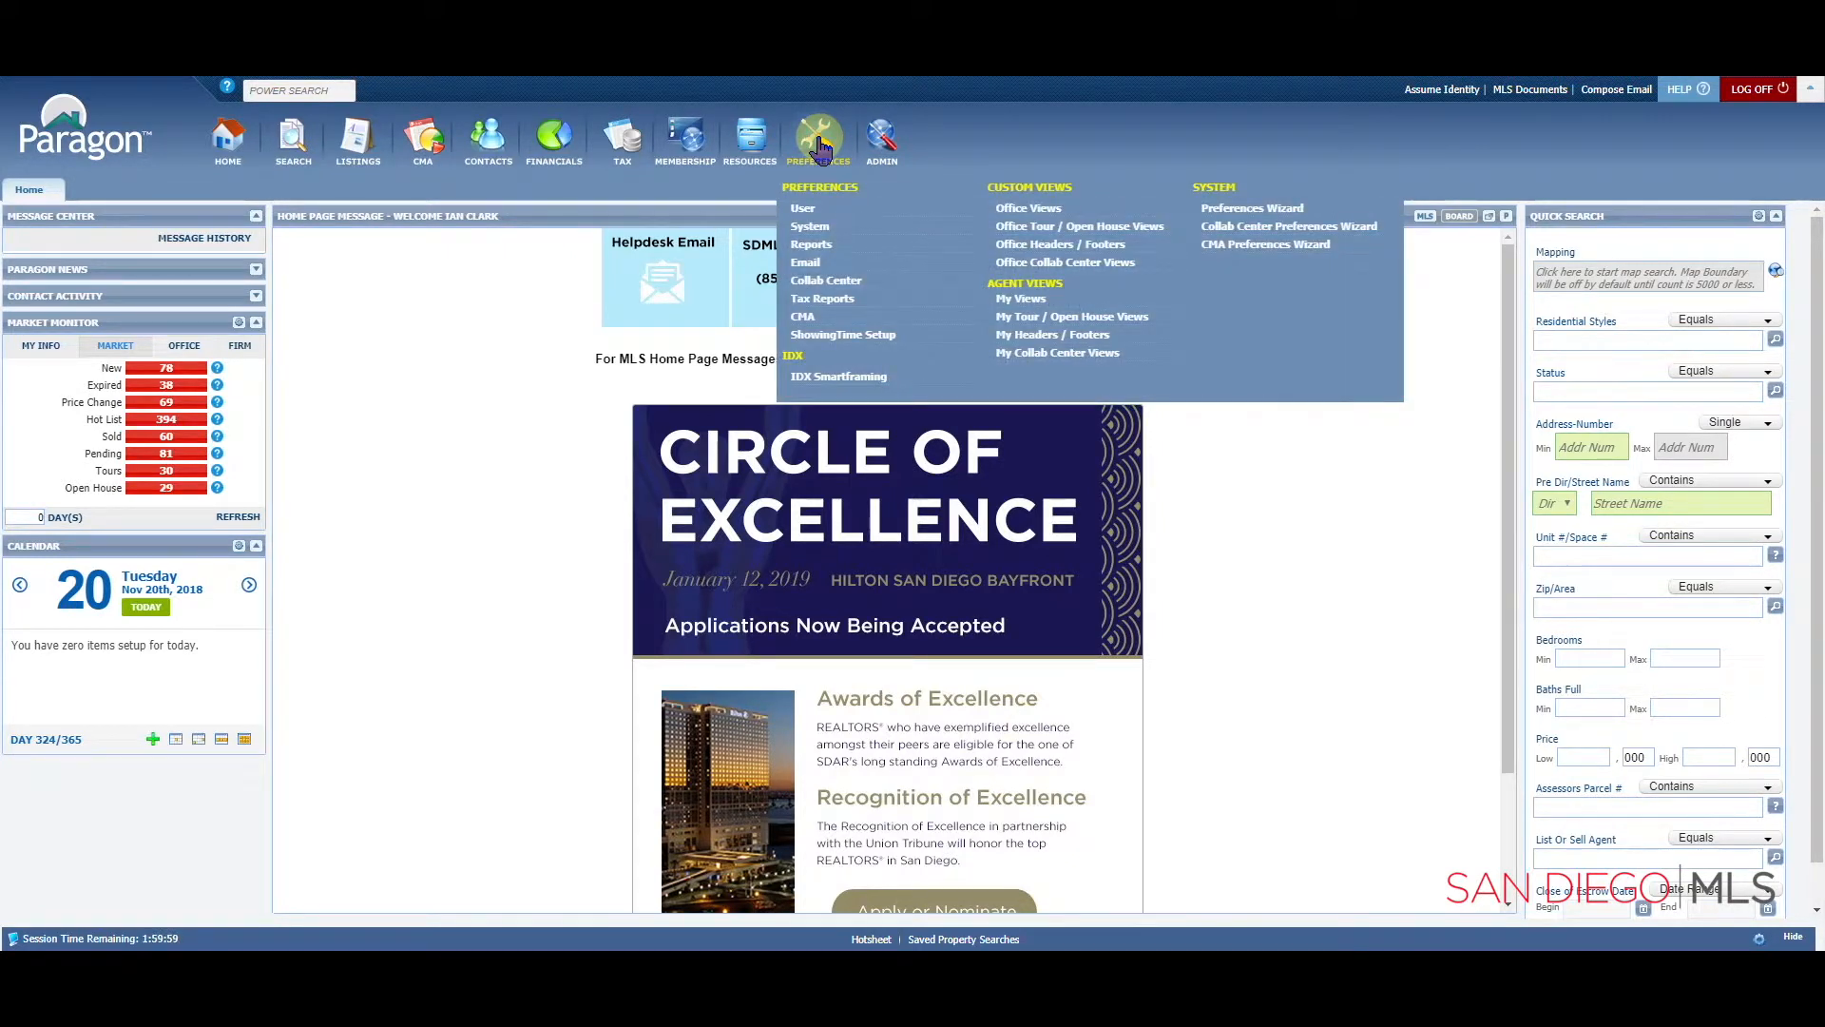
pyautogui.click(893, 233)
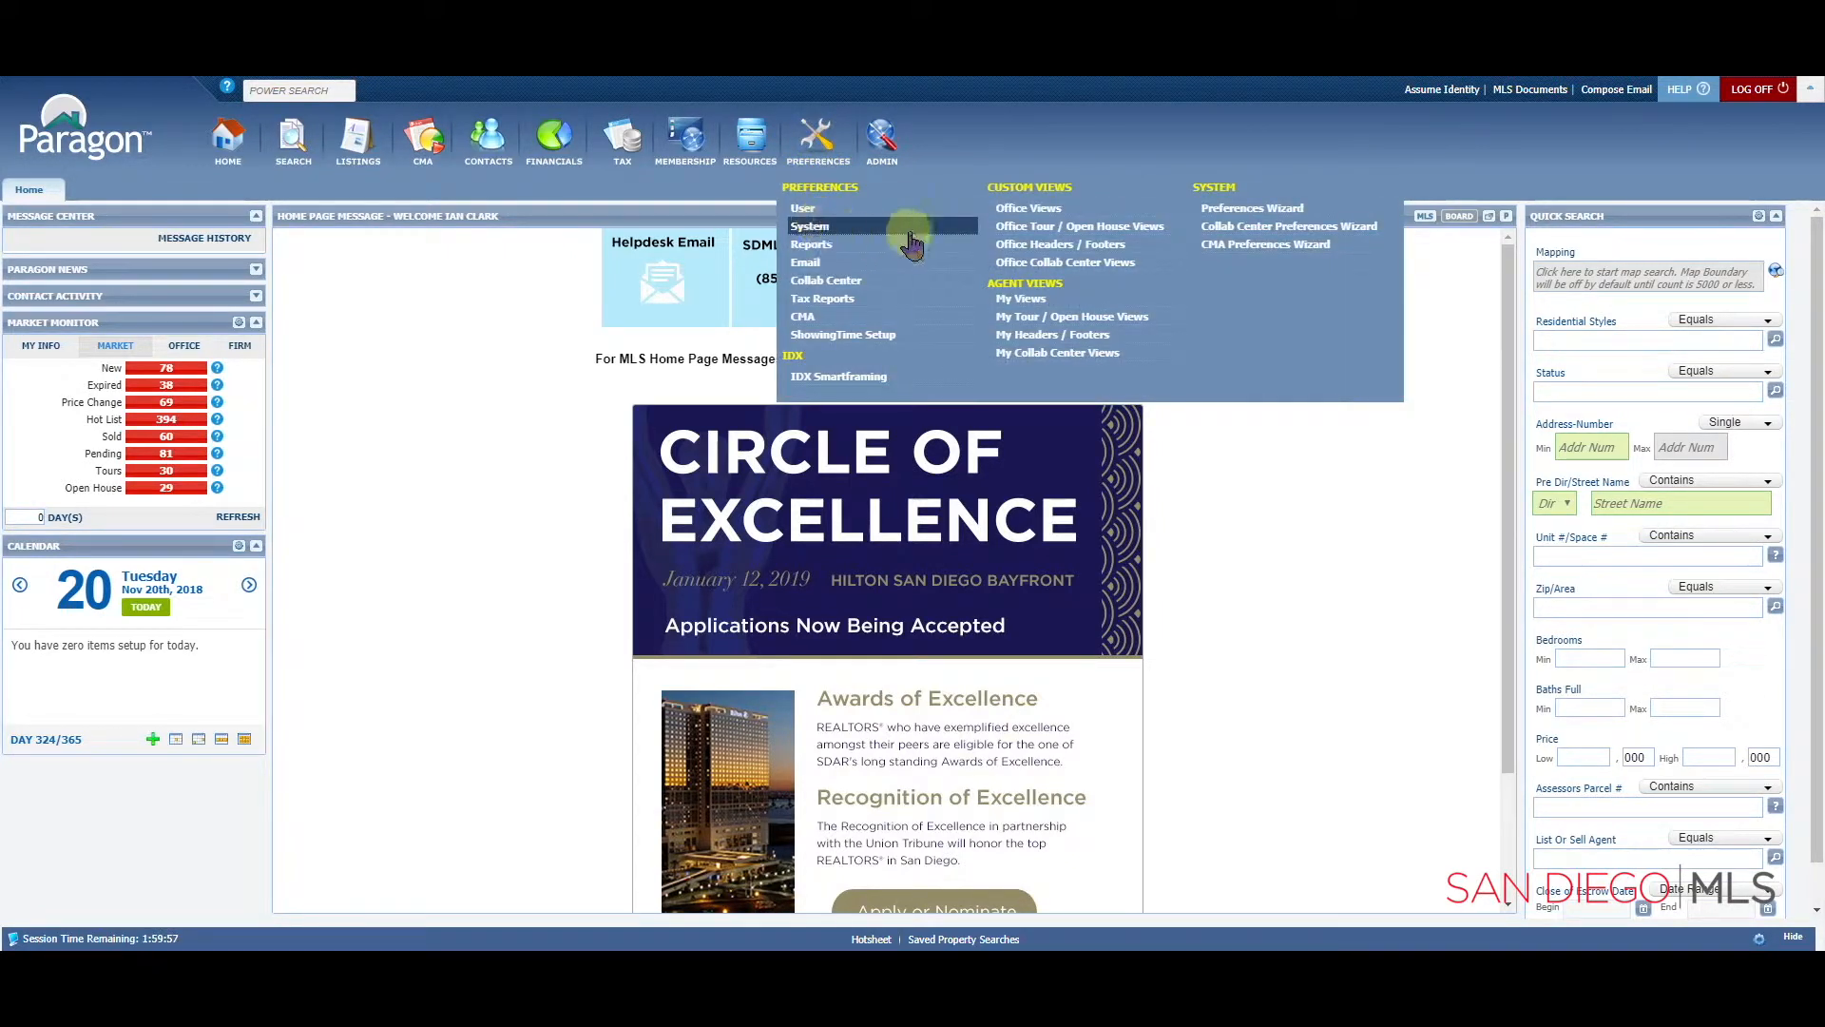
pyautogui.click(1308, 228)
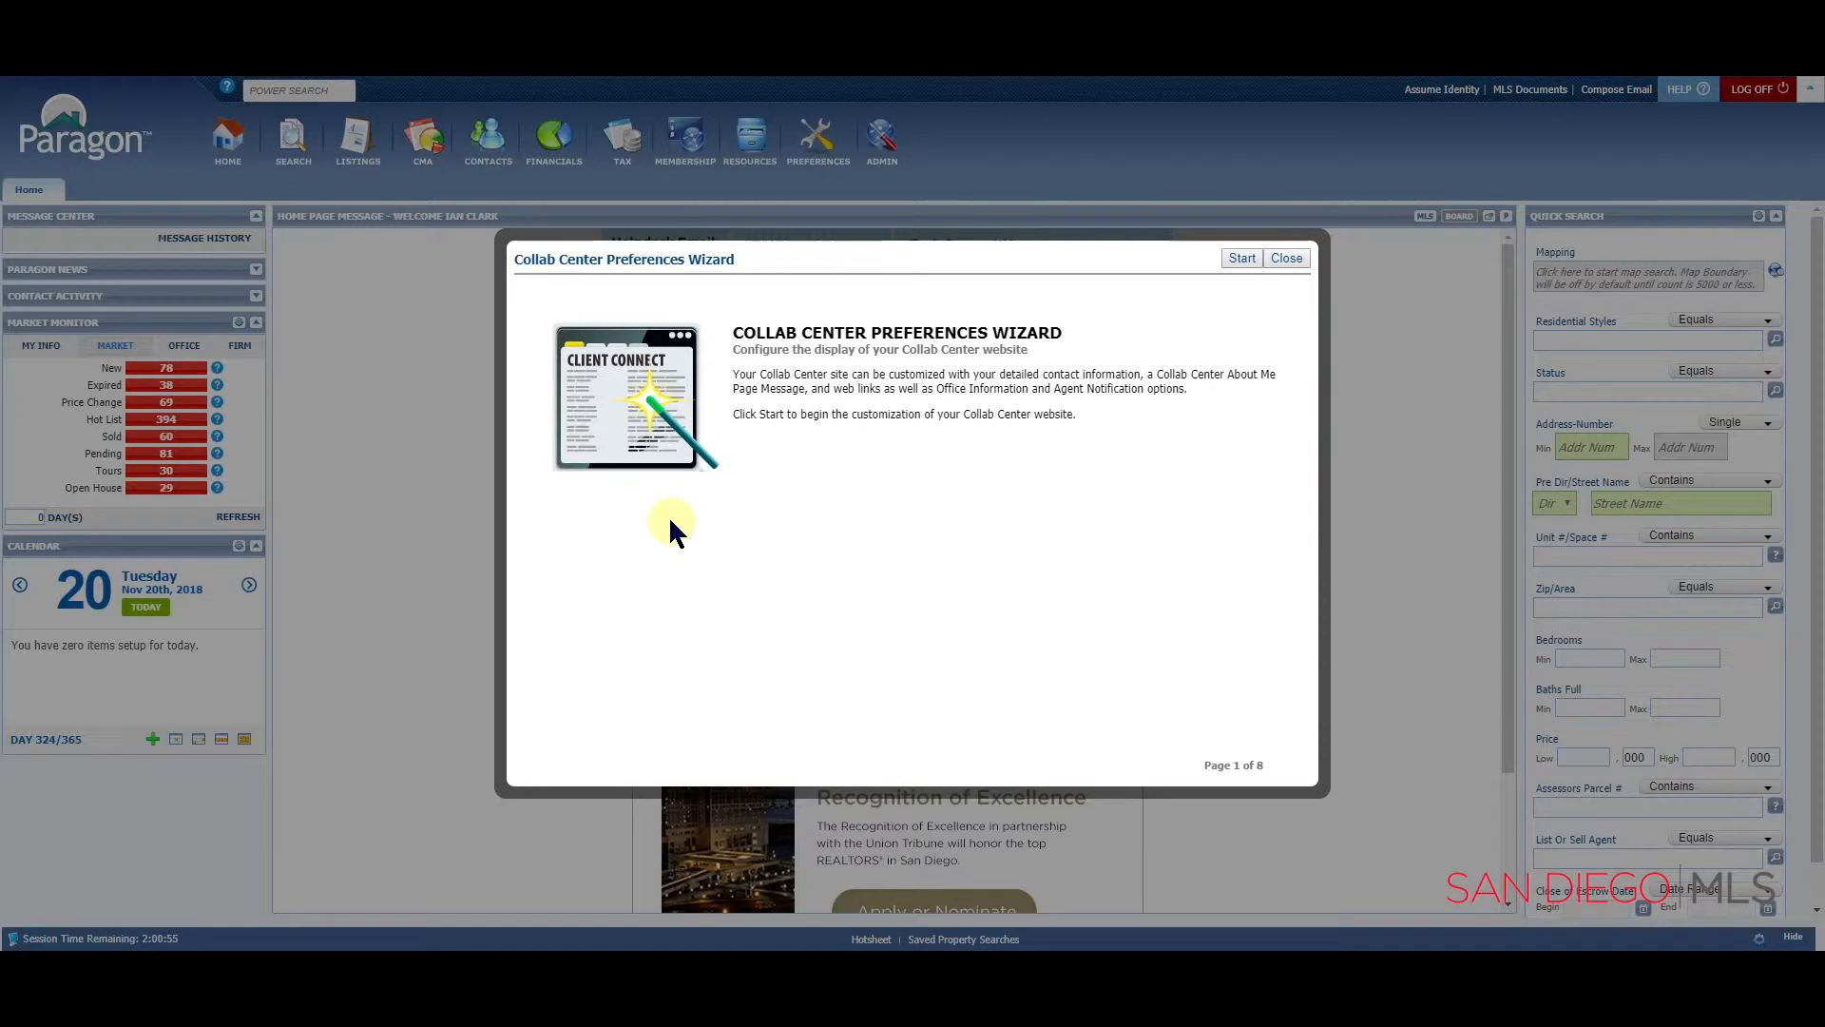
pyautogui.click(1241, 258)
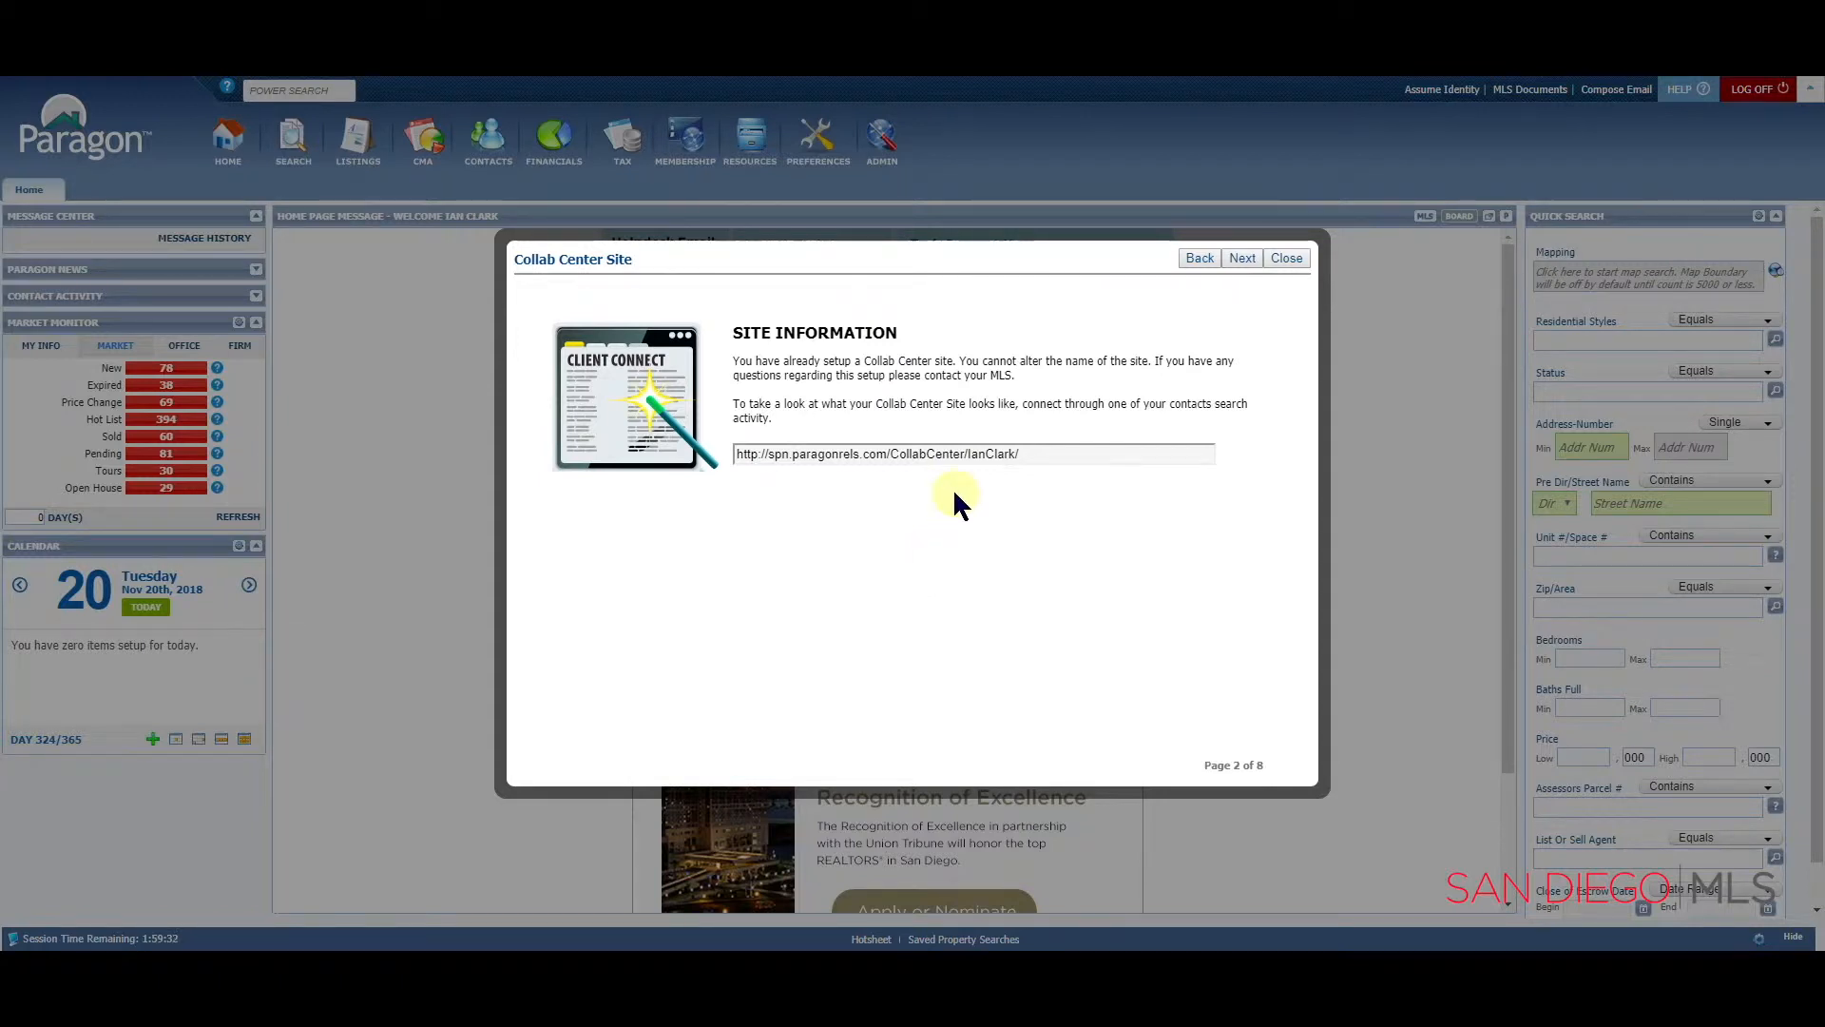
pyautogui.click(1244, 259)
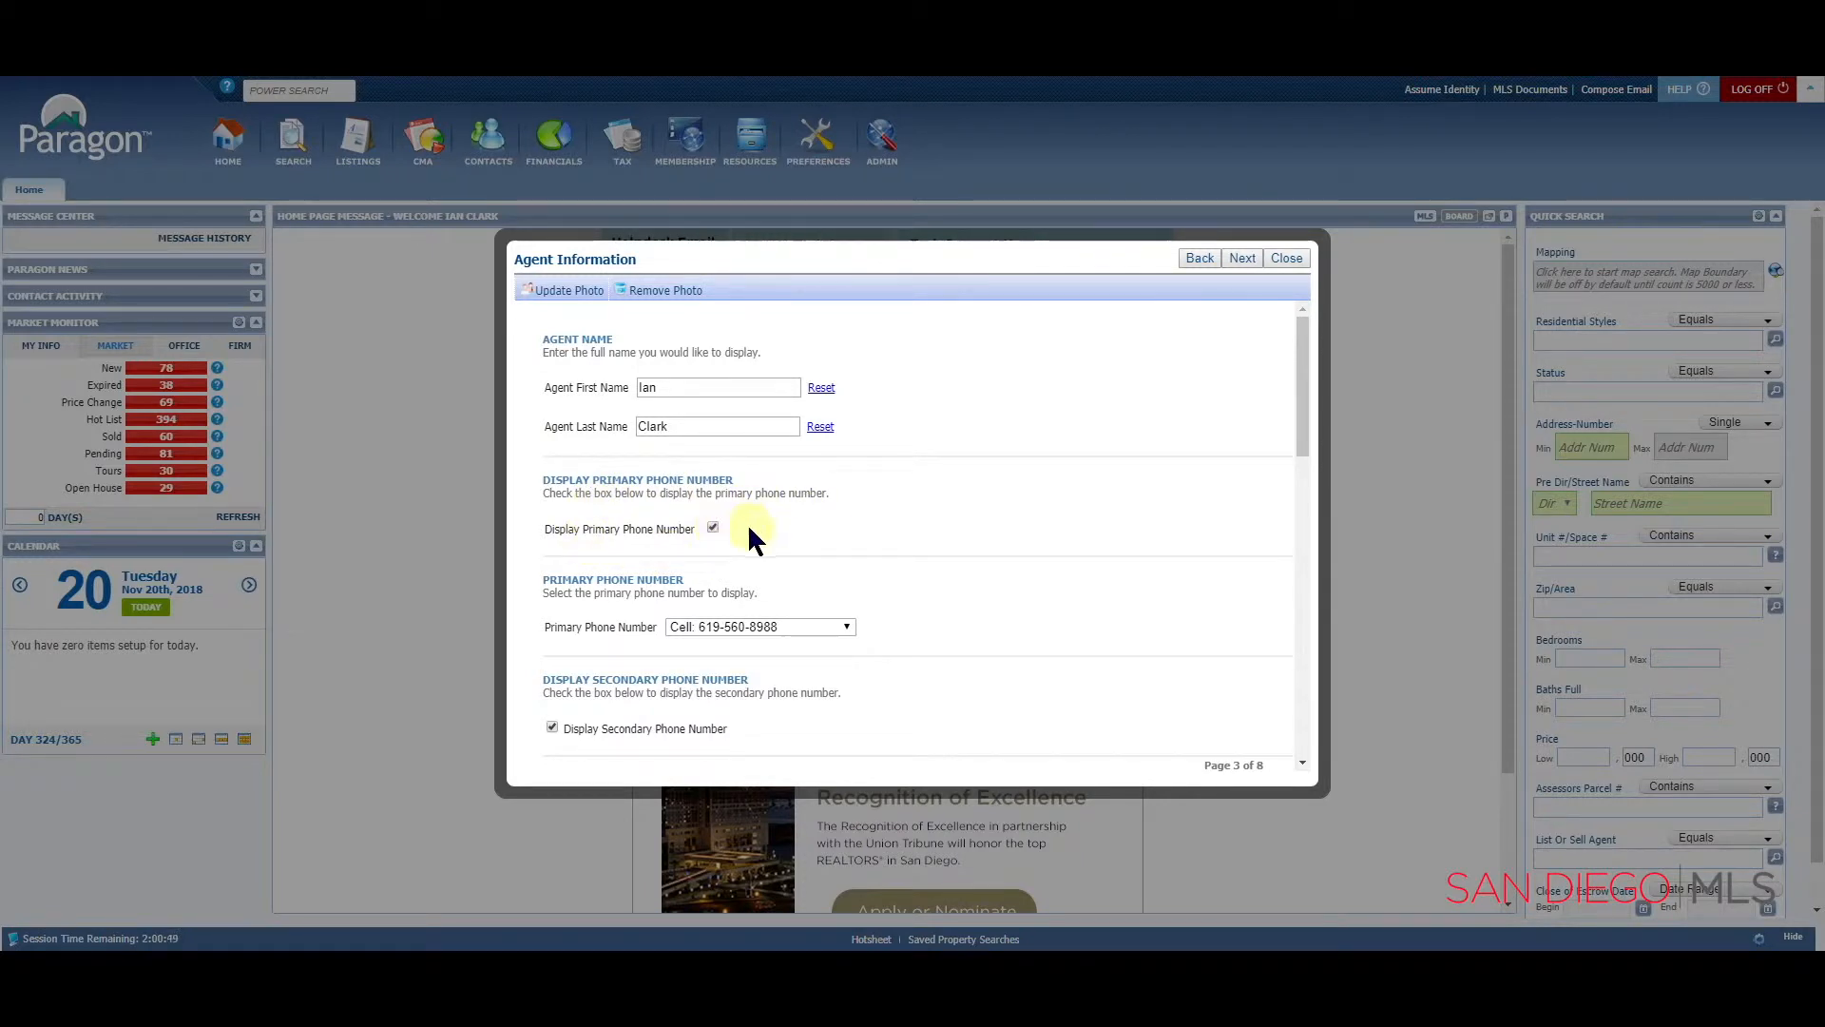
# - Choose the cell number as the agent's primary phone and the office number as the displayed secondary phone
pyautogui.scroll(-1, 875, 532)
pyautogui.click(849, 533)
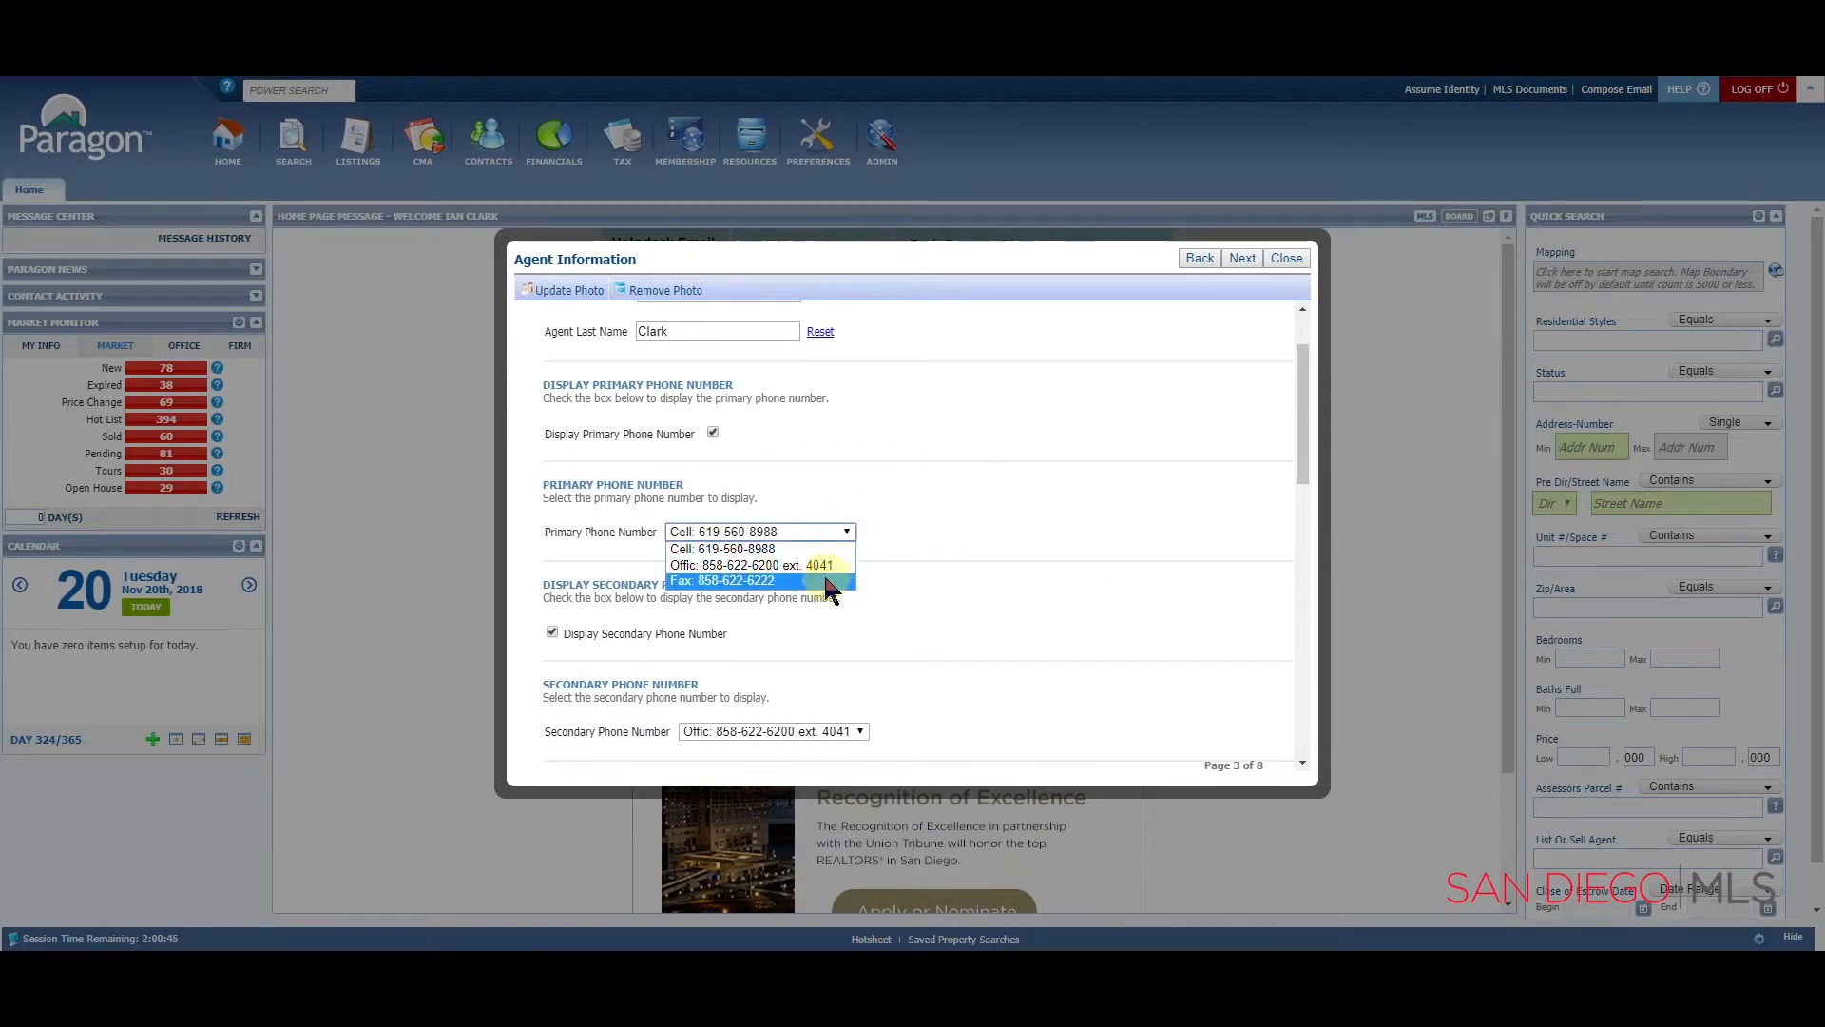
pyautogui.click(845, 536)
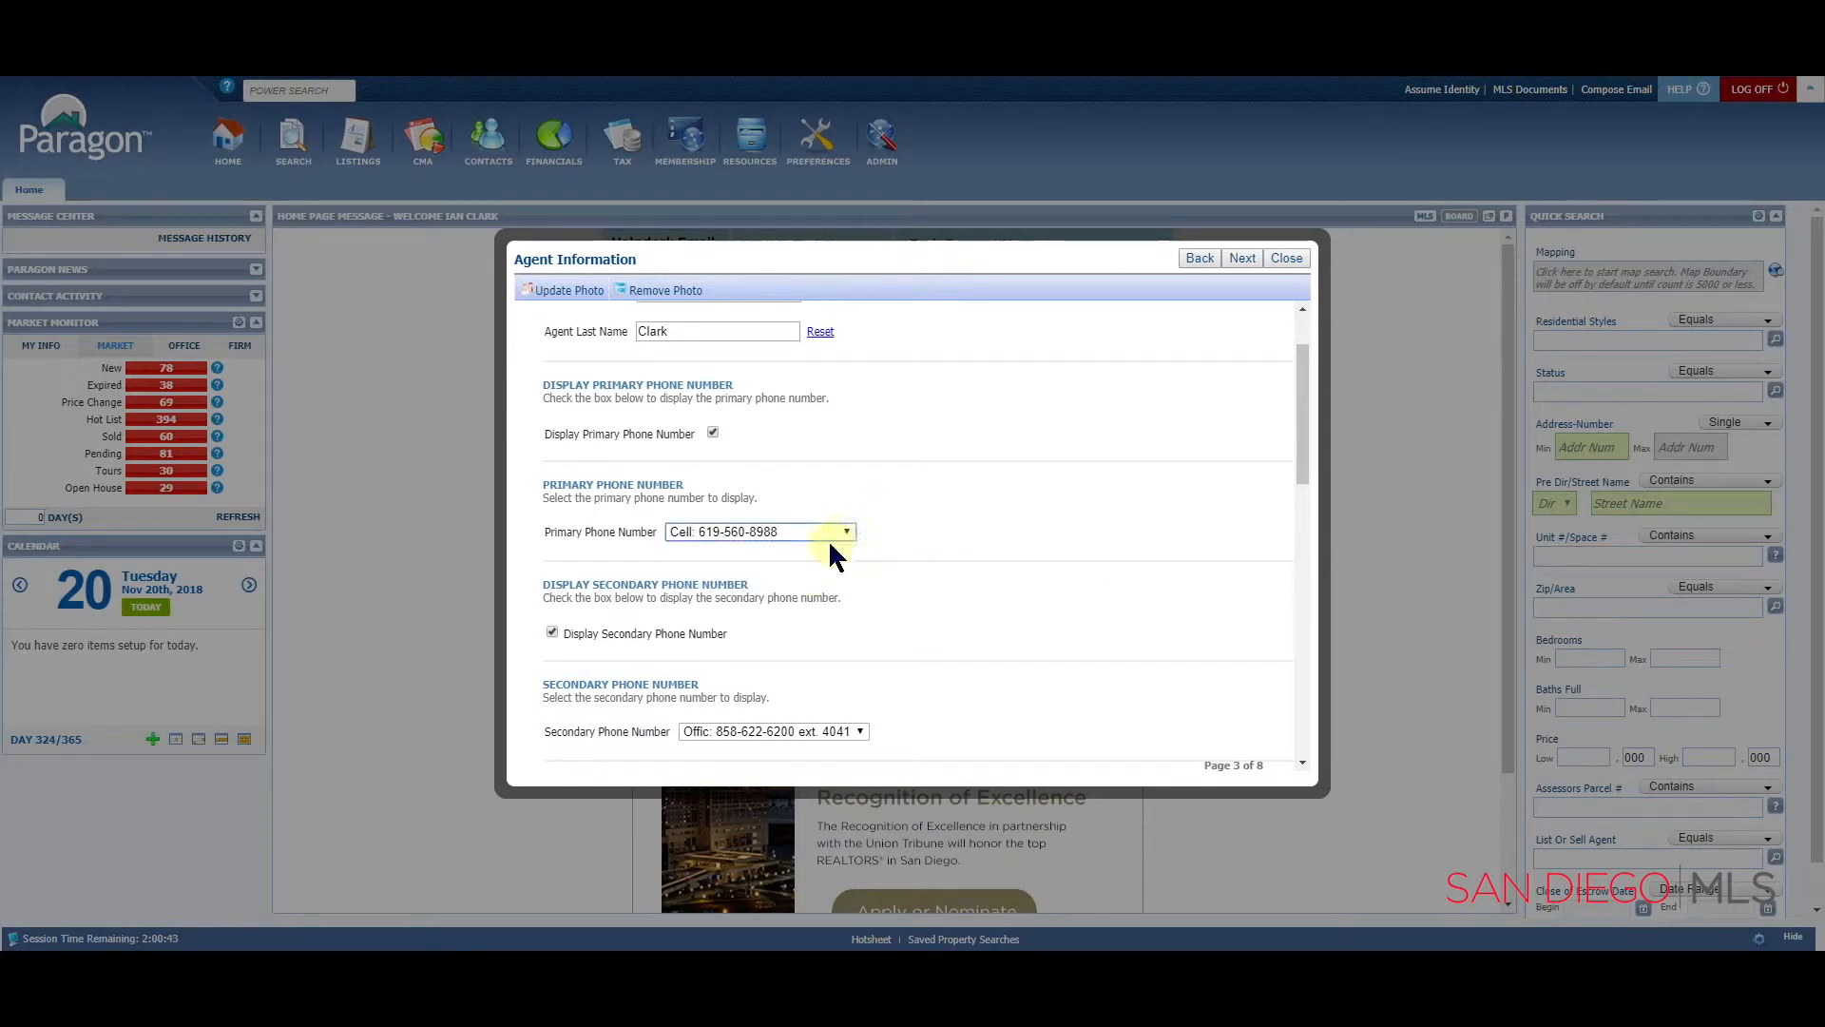
pyautogui.scroll(-1, 886, 563)
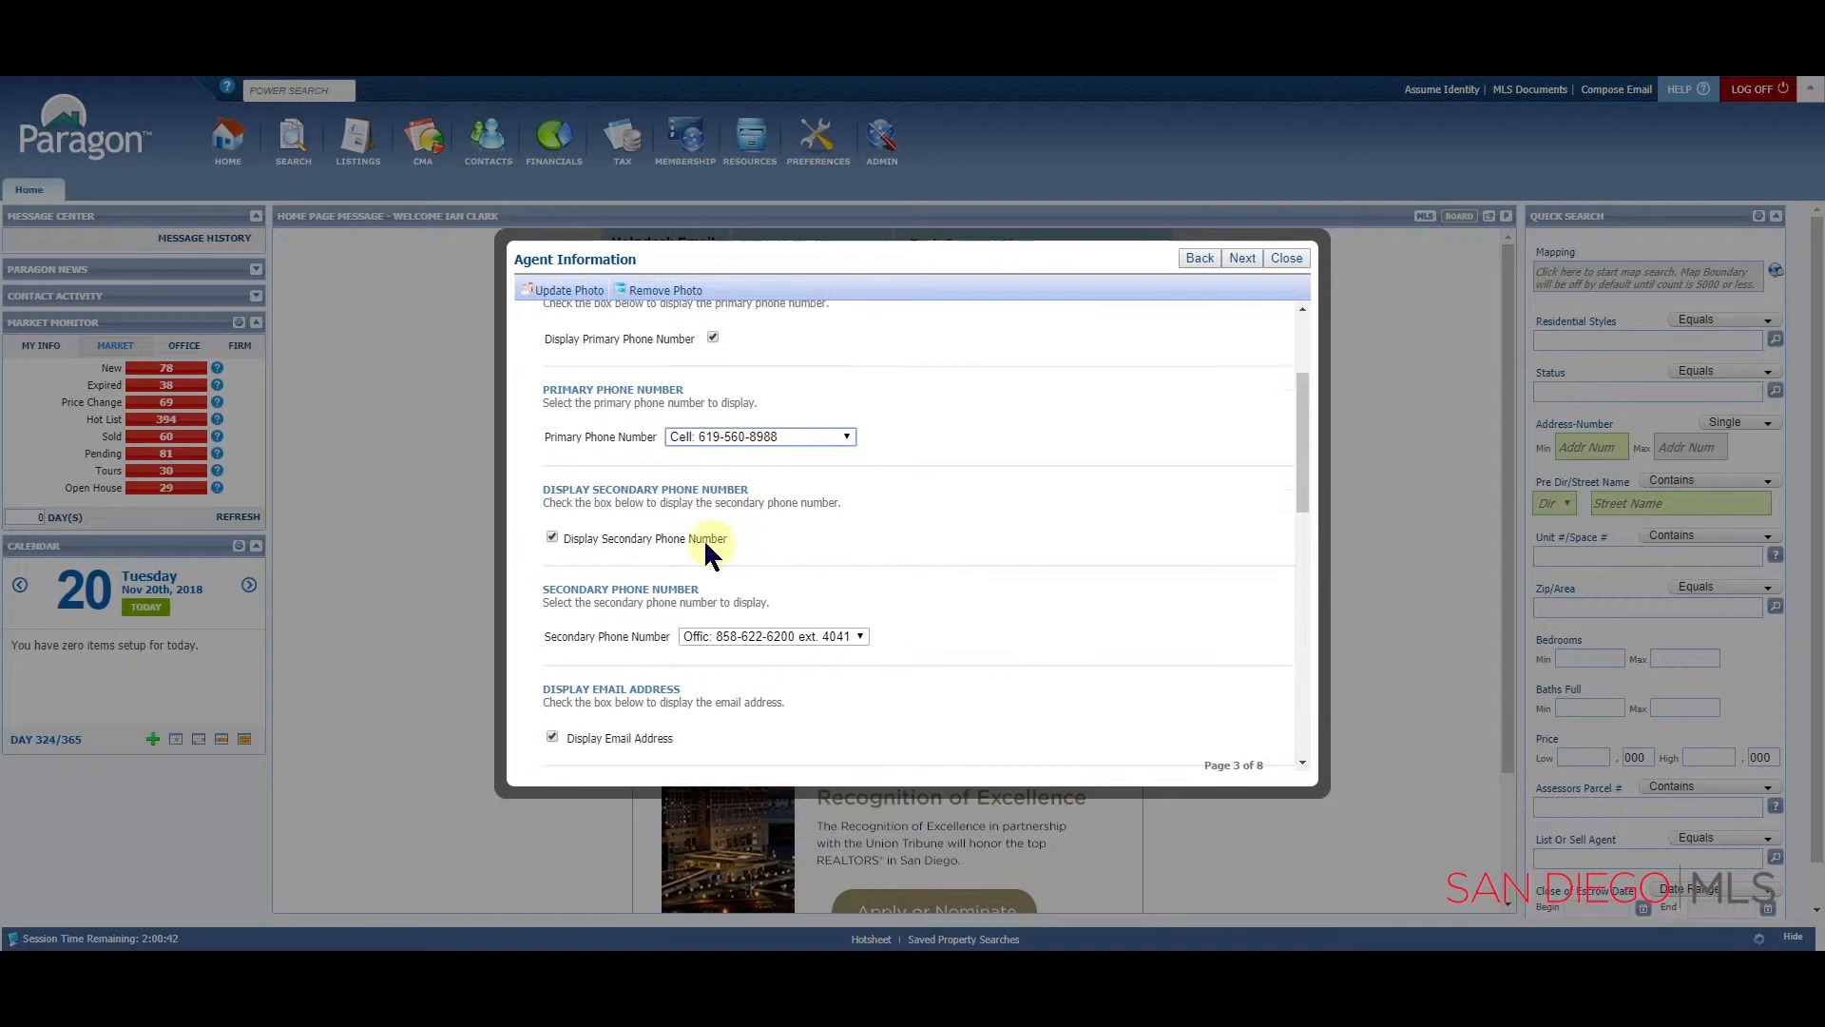
pyautogui.click(551, 537)
pyautogui.click(855, 639)
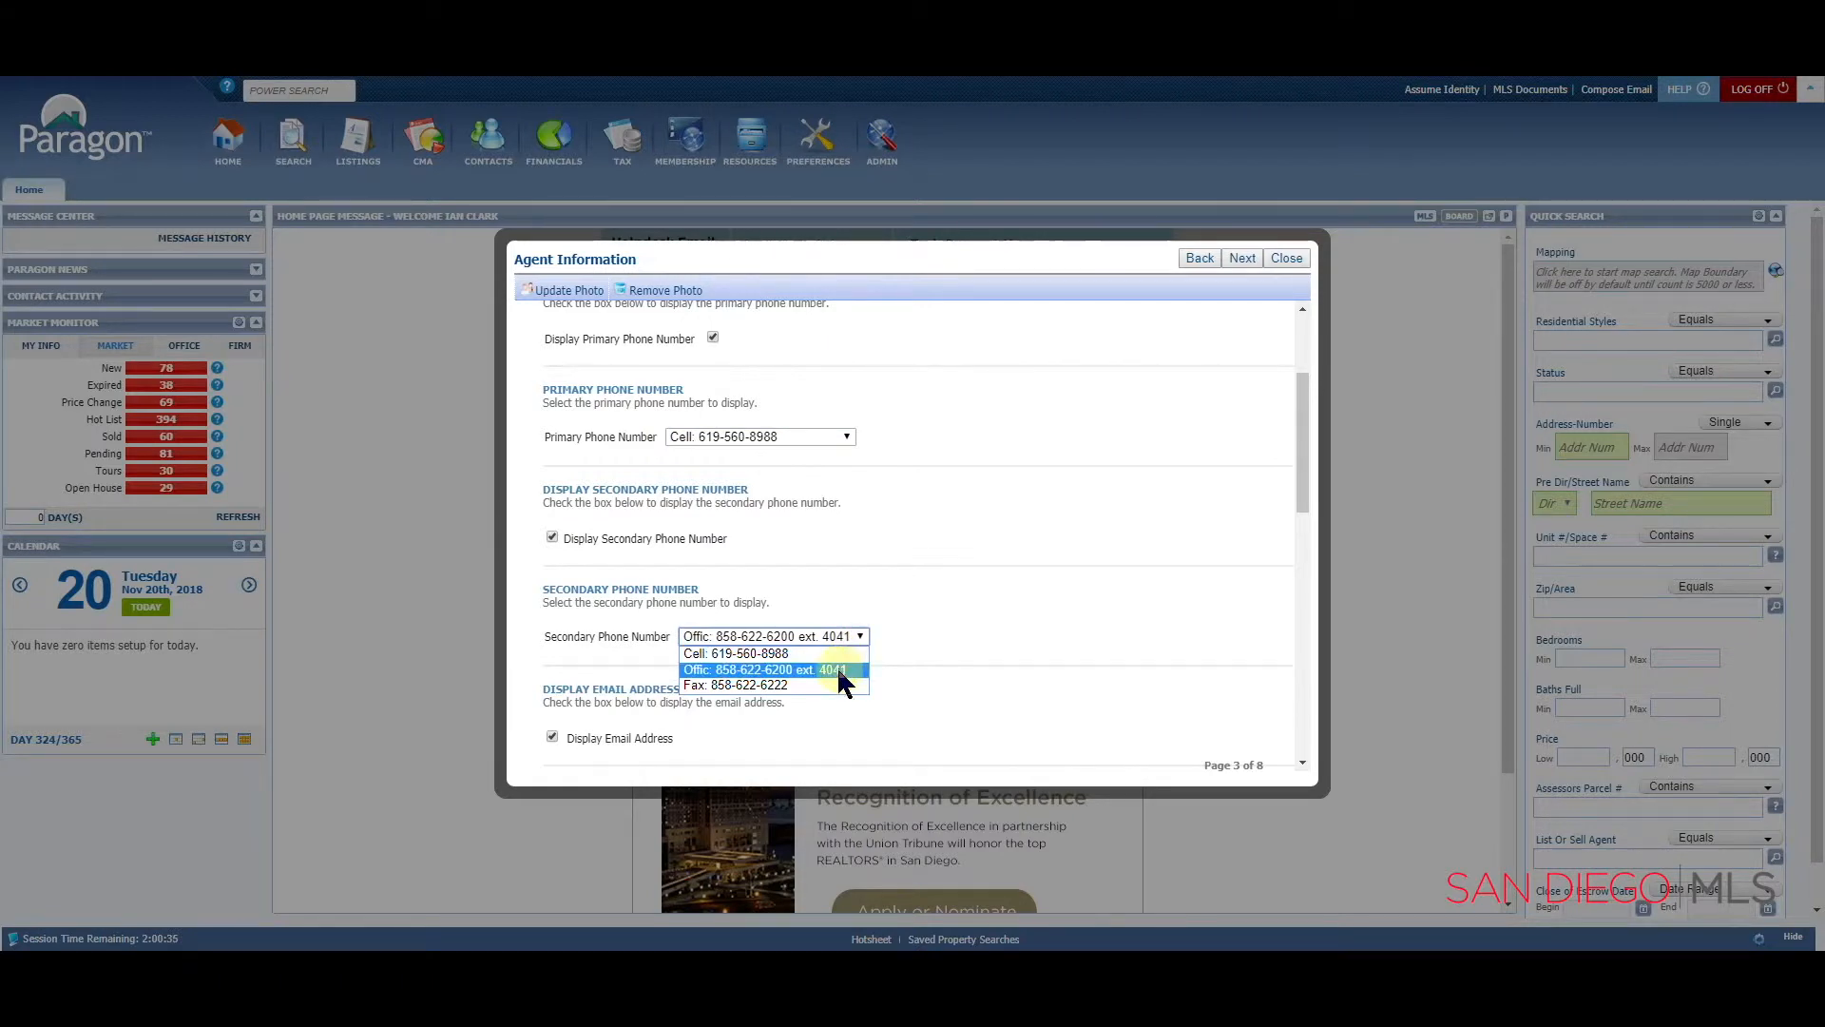
pyautogui.click(842, 669)
# - Review the remaining agent settings for email, web page, story video, social network links and agent image
pyautogui.scroll(-1, 952, 642)
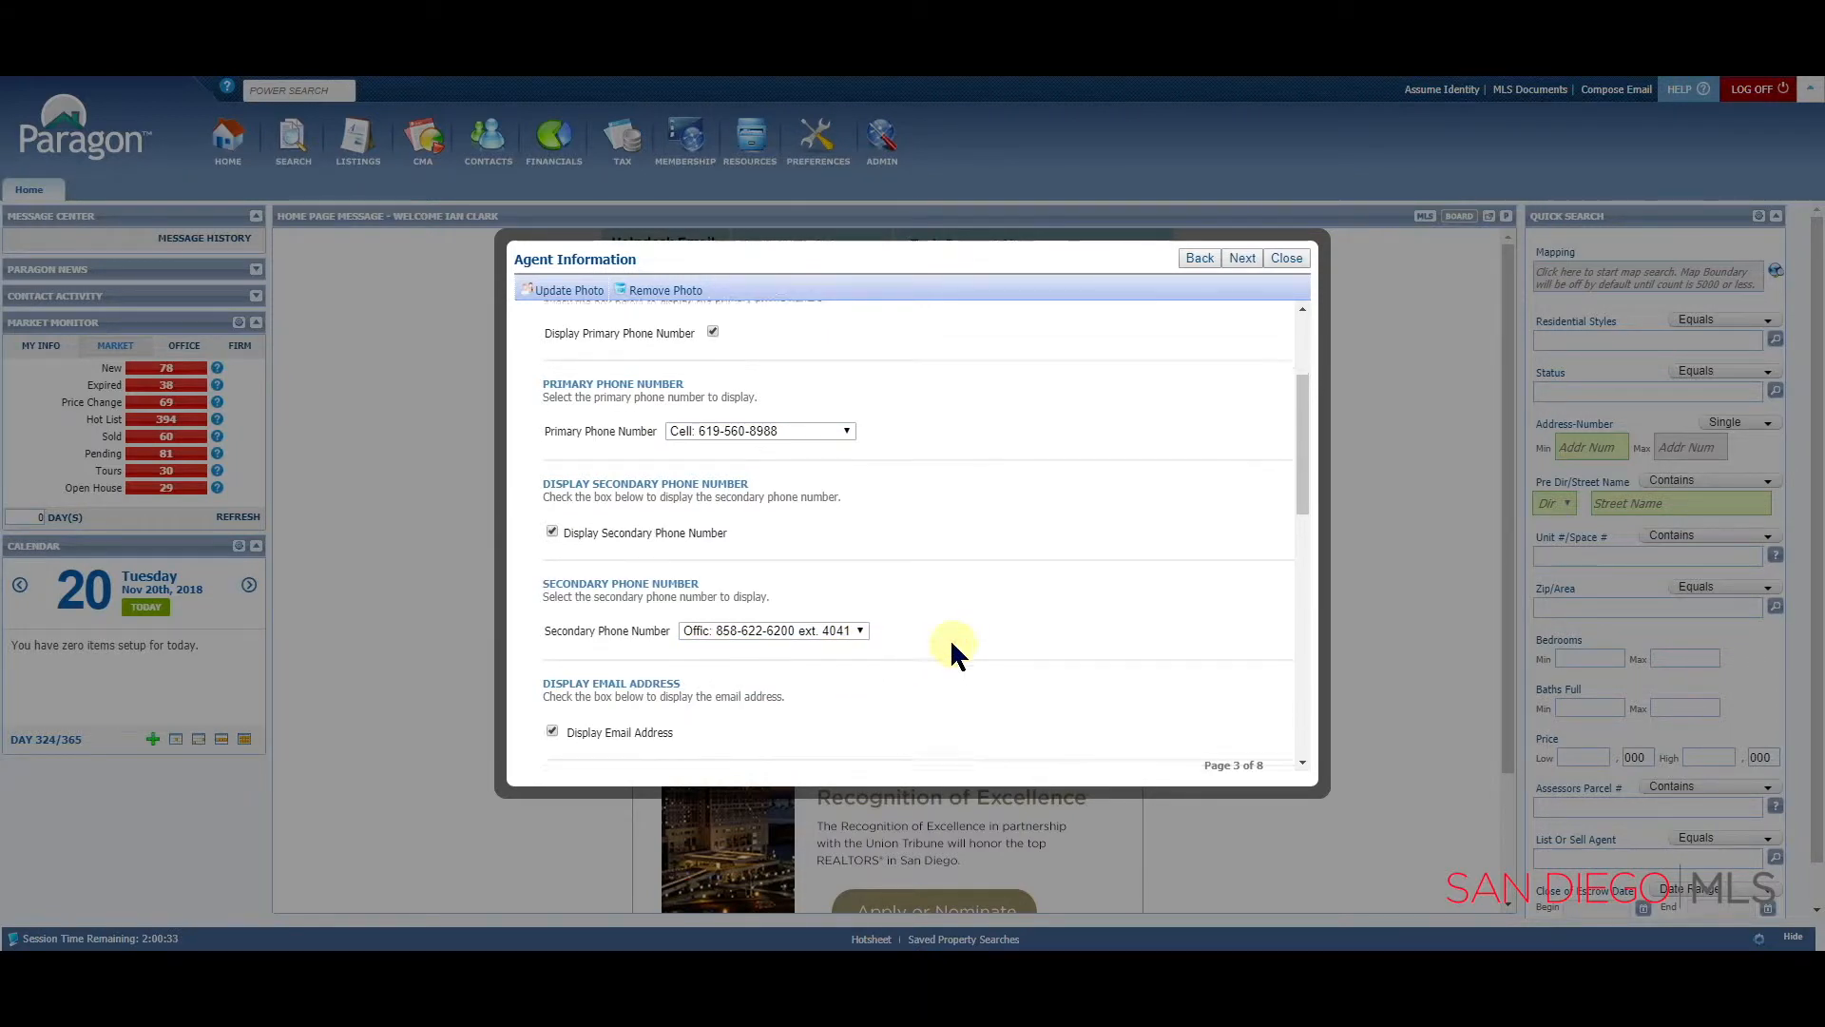
pyautogui.scroll(-4, 950, 637)
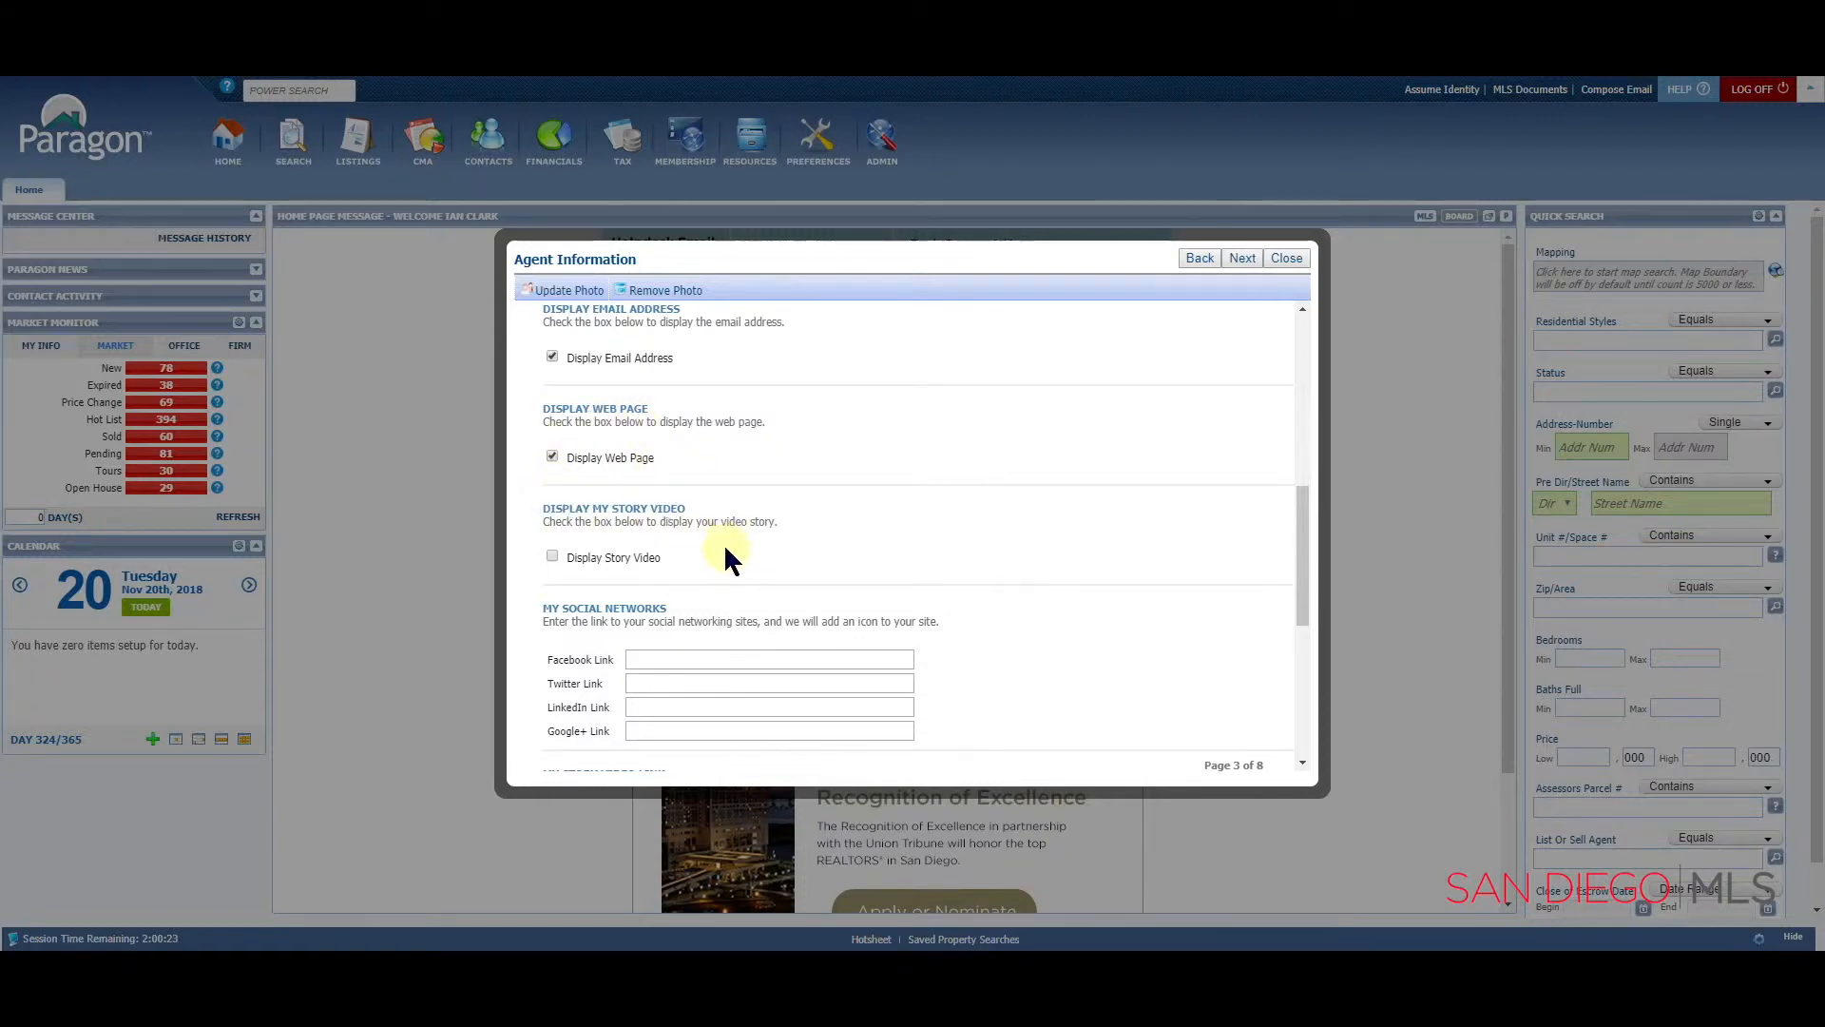
pyautogui.scroll(-2, 731, 540)
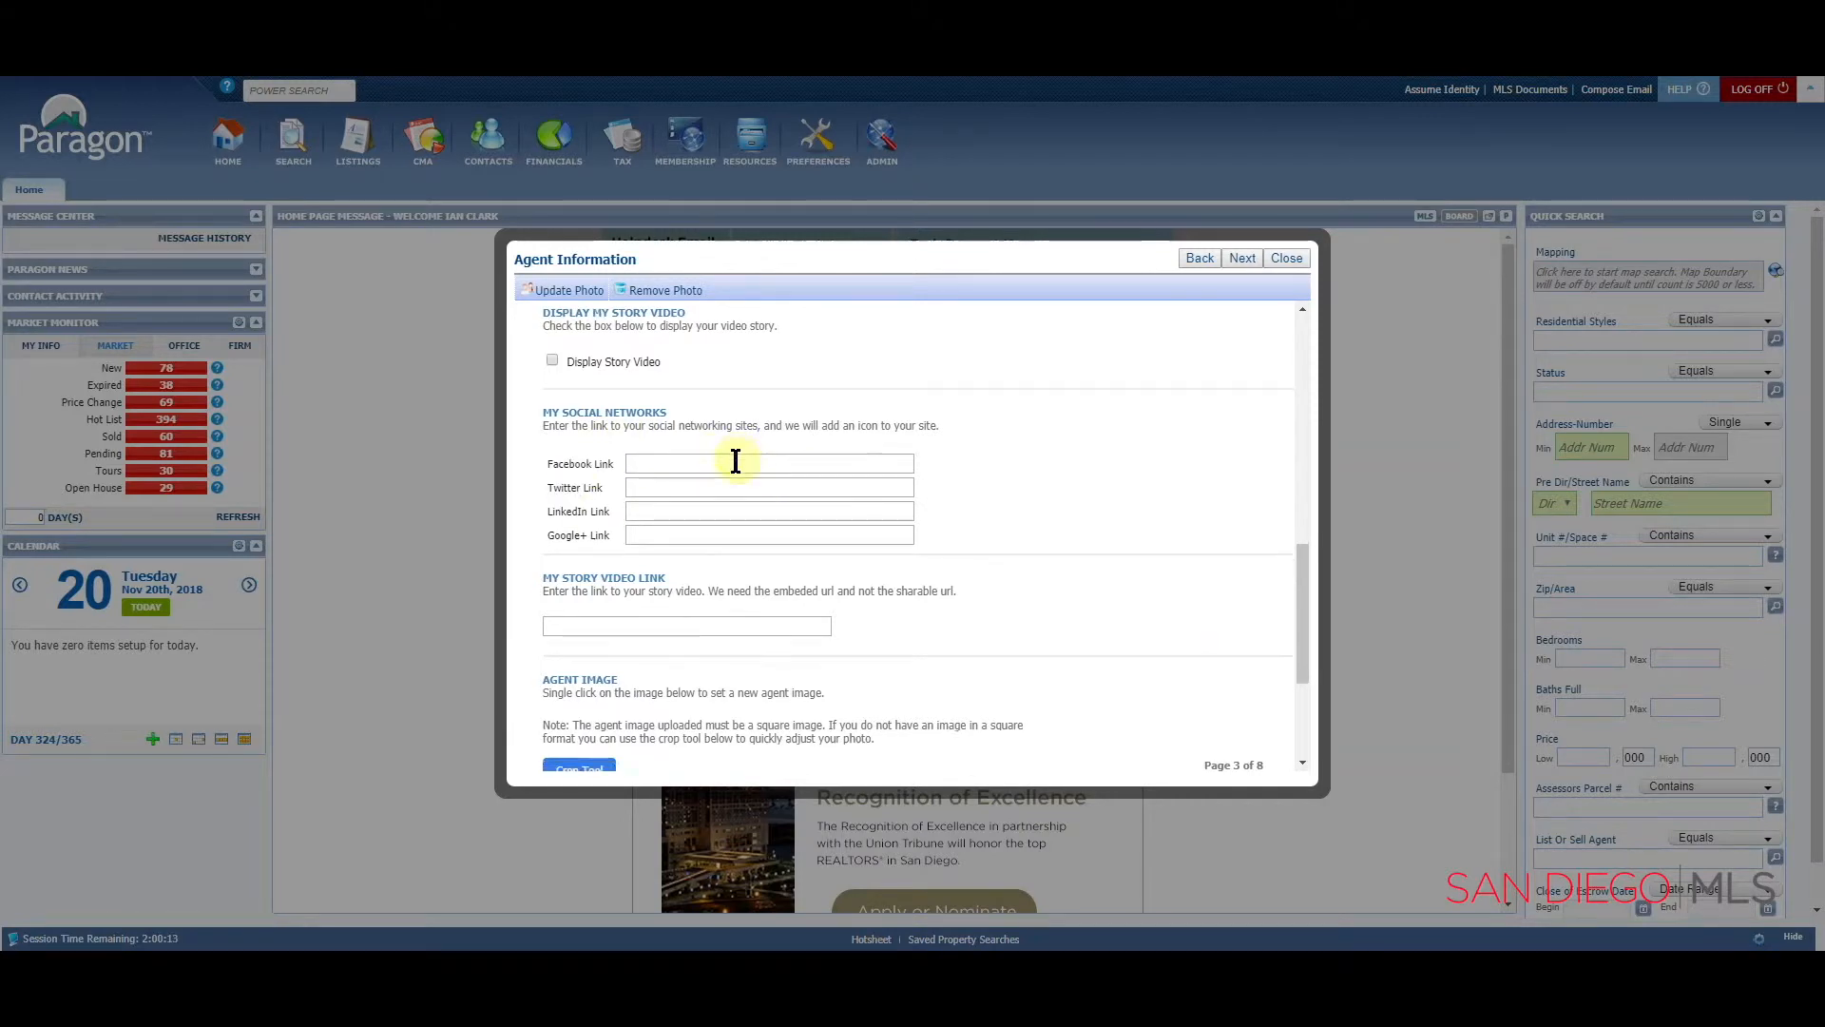
pyautogui.scroll(-3, 735, 463)
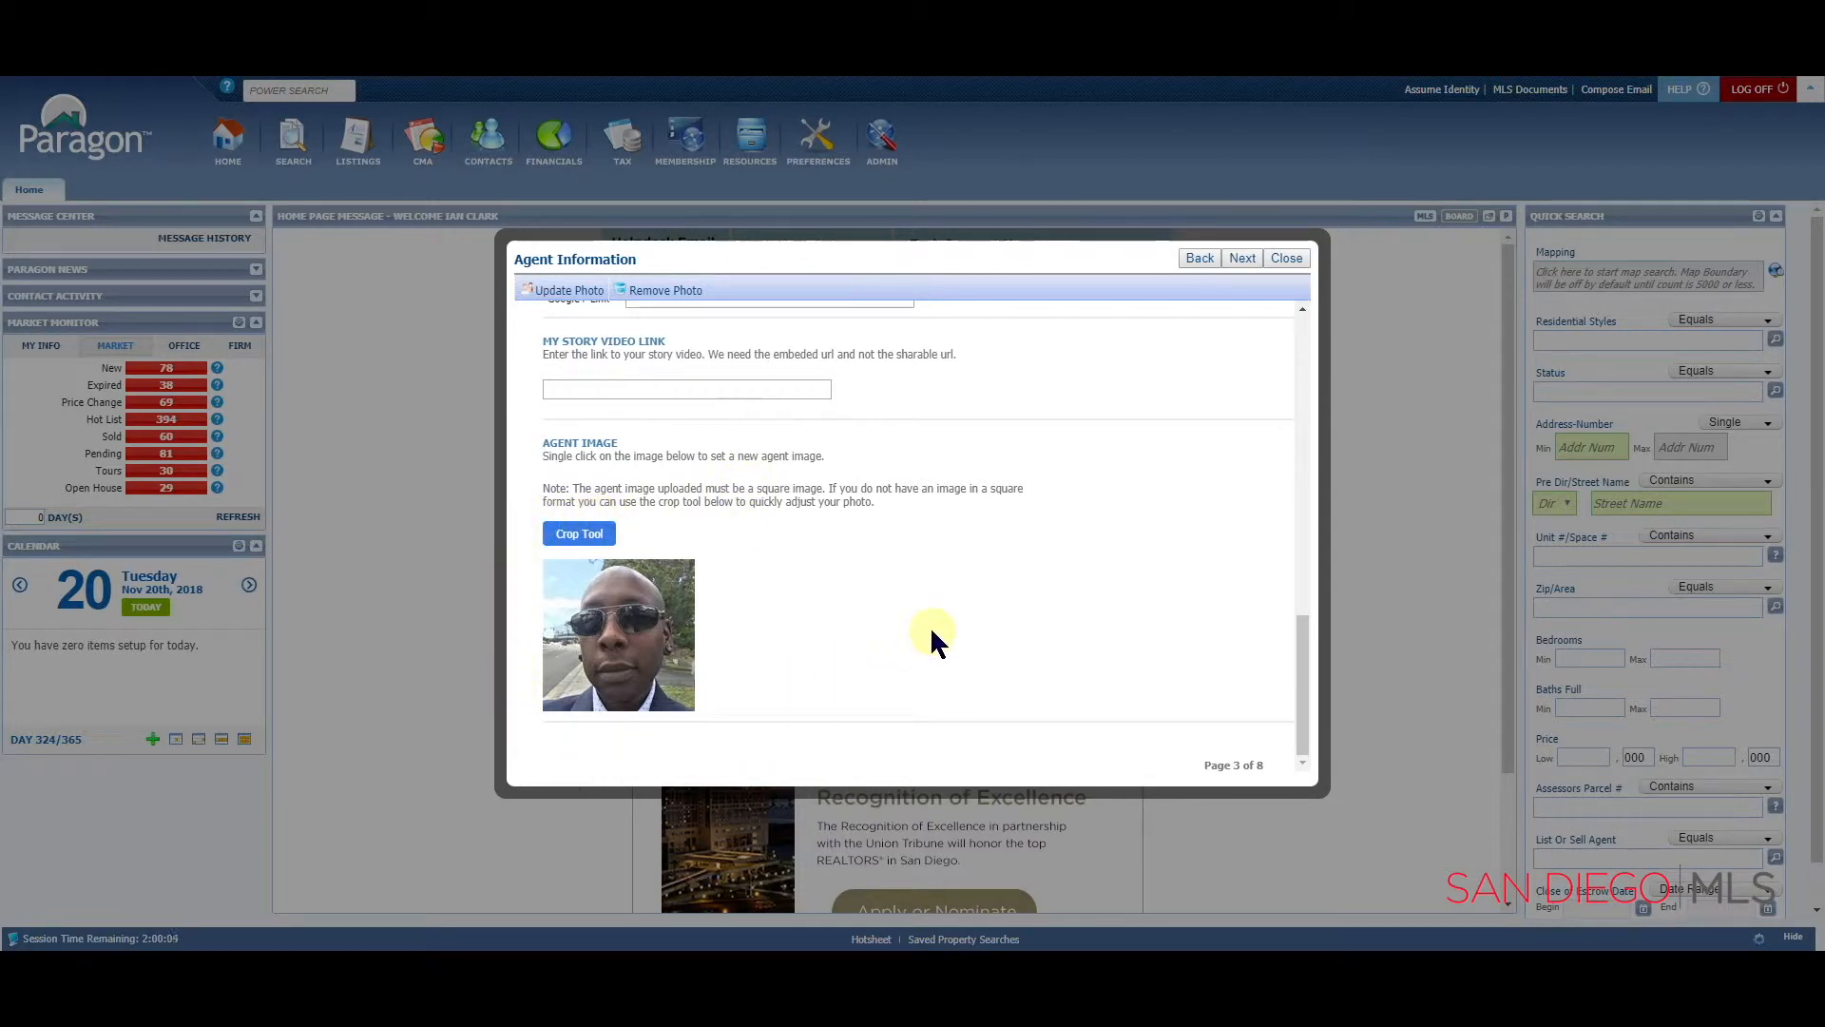
# - Review the About Me message and continue past the Links page to Office Information
pyautogui.click(1249, 259)
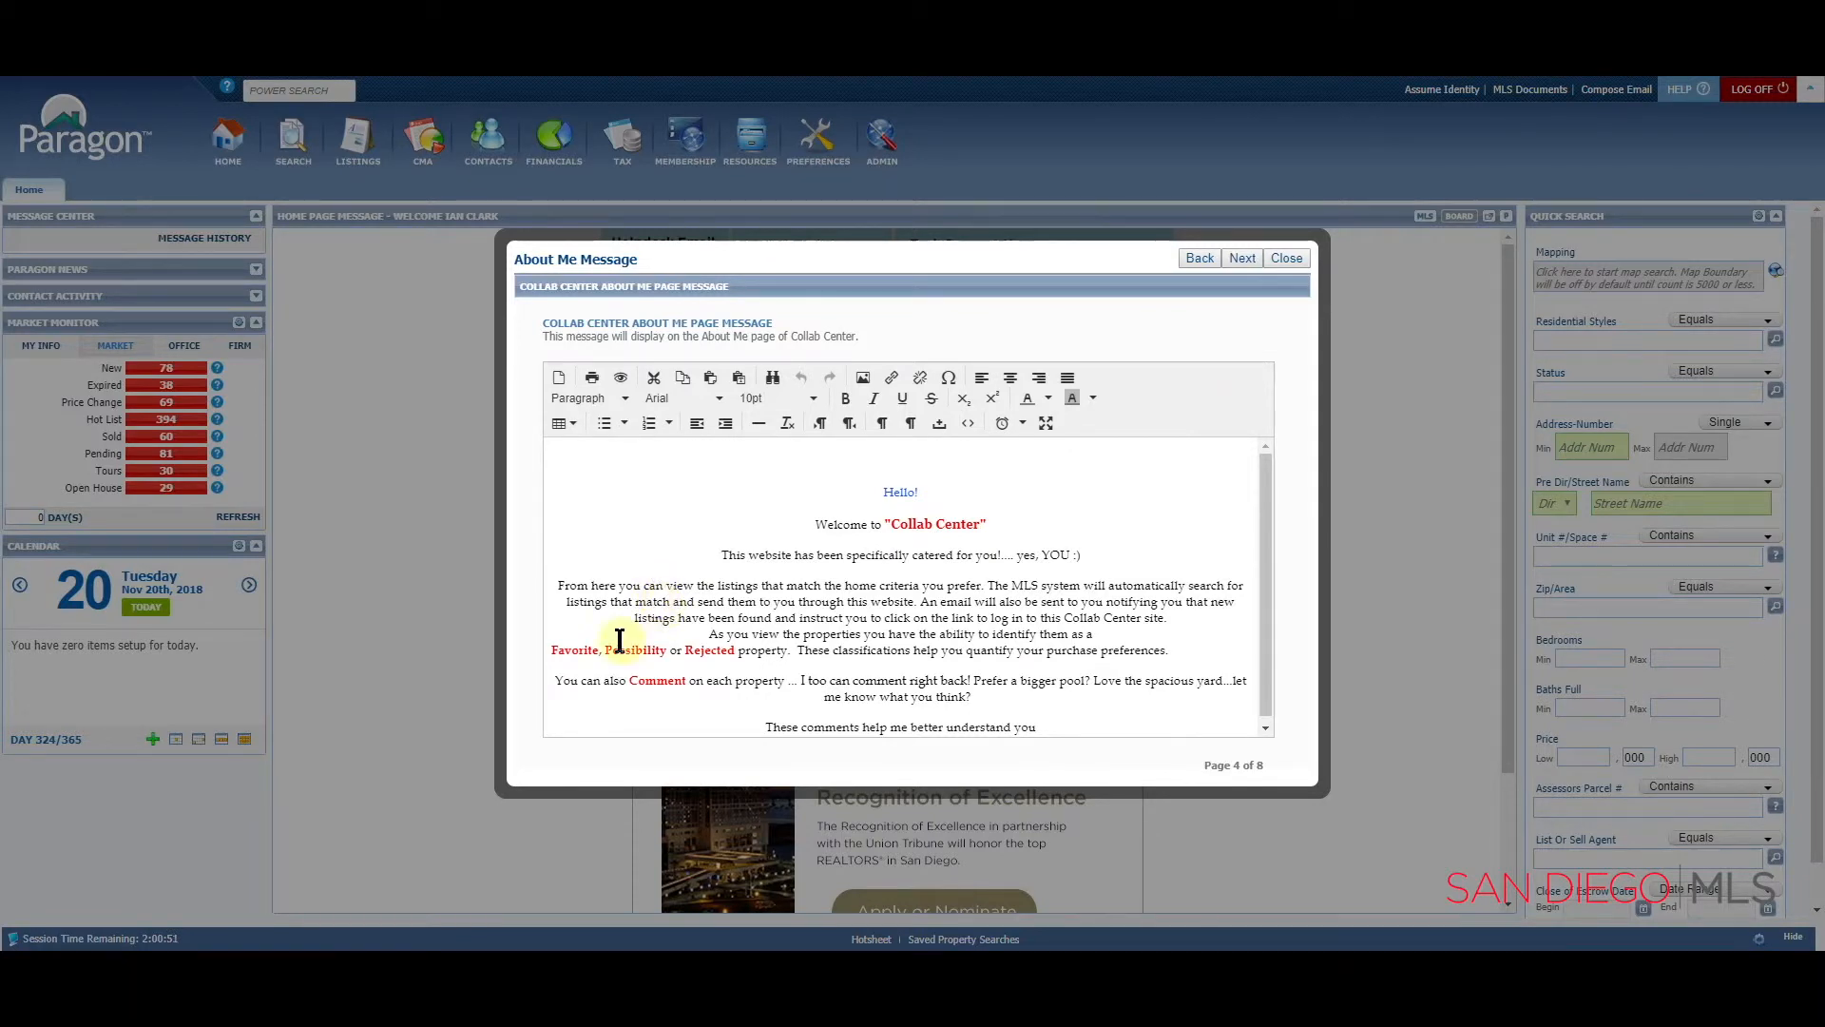
pyautogui.scroll(-1, 797, 601)
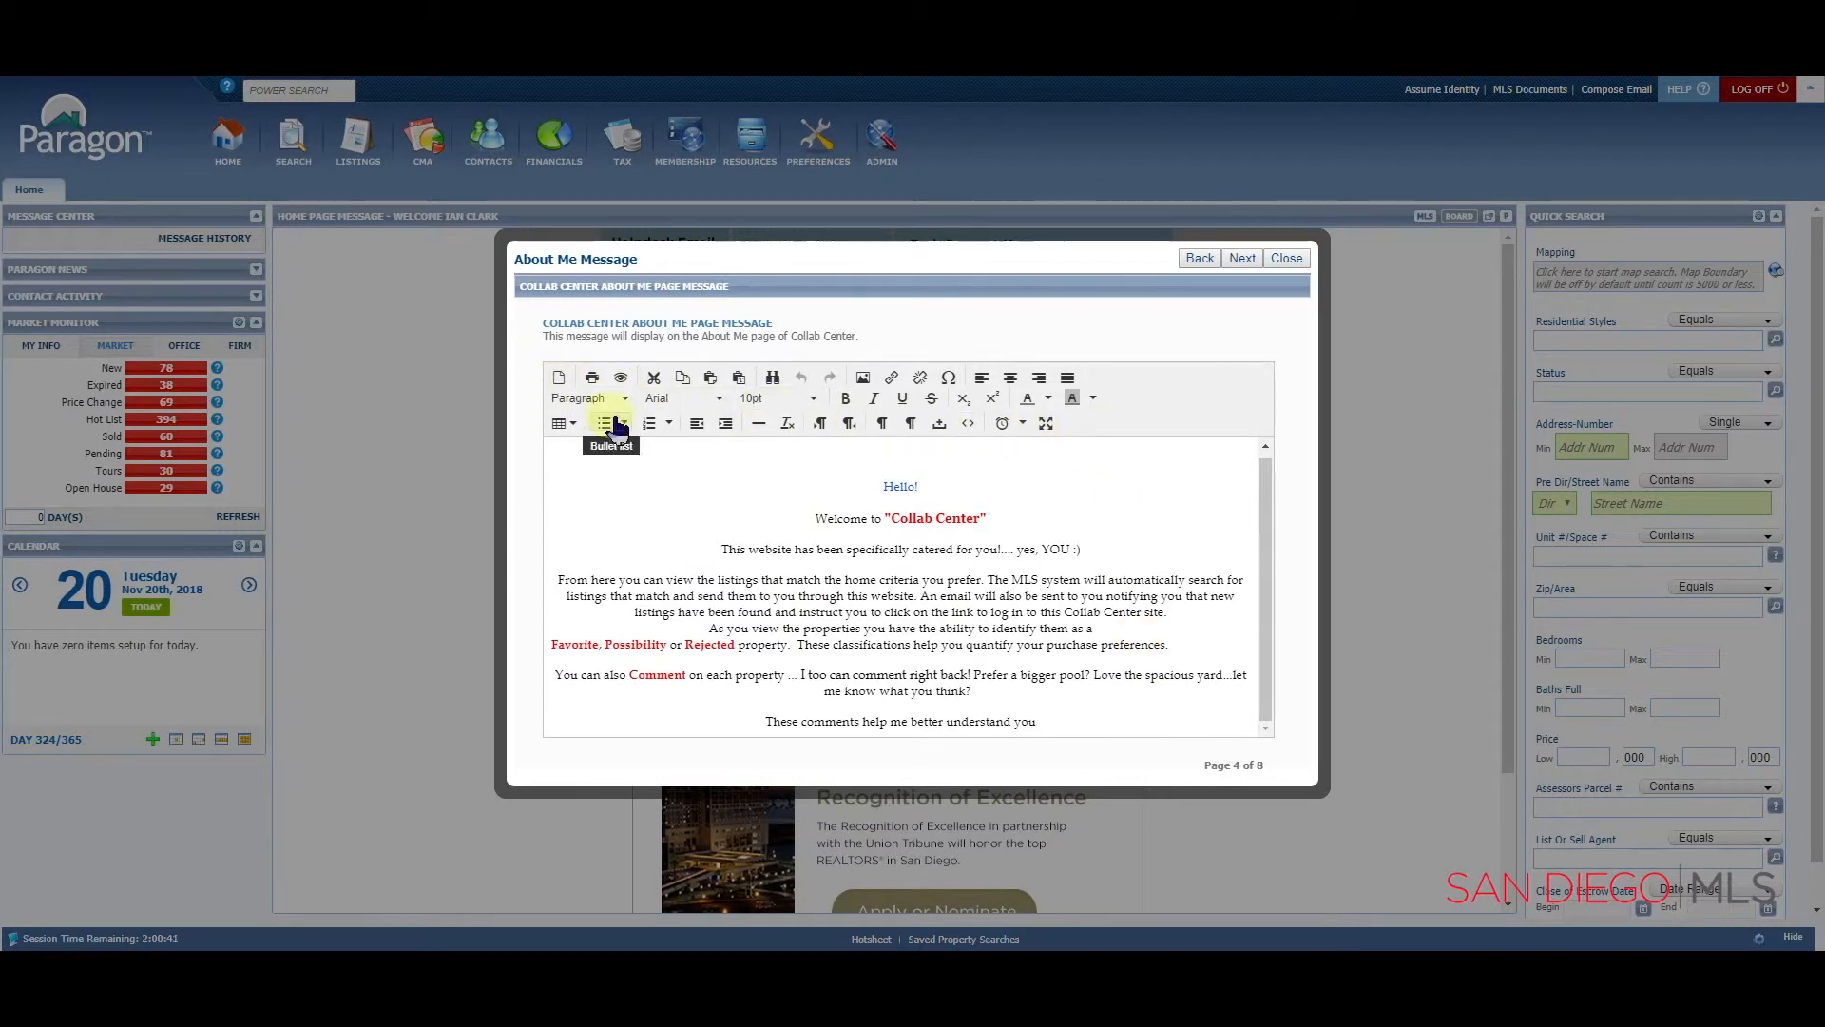
pyautogui.click(1250, 259)
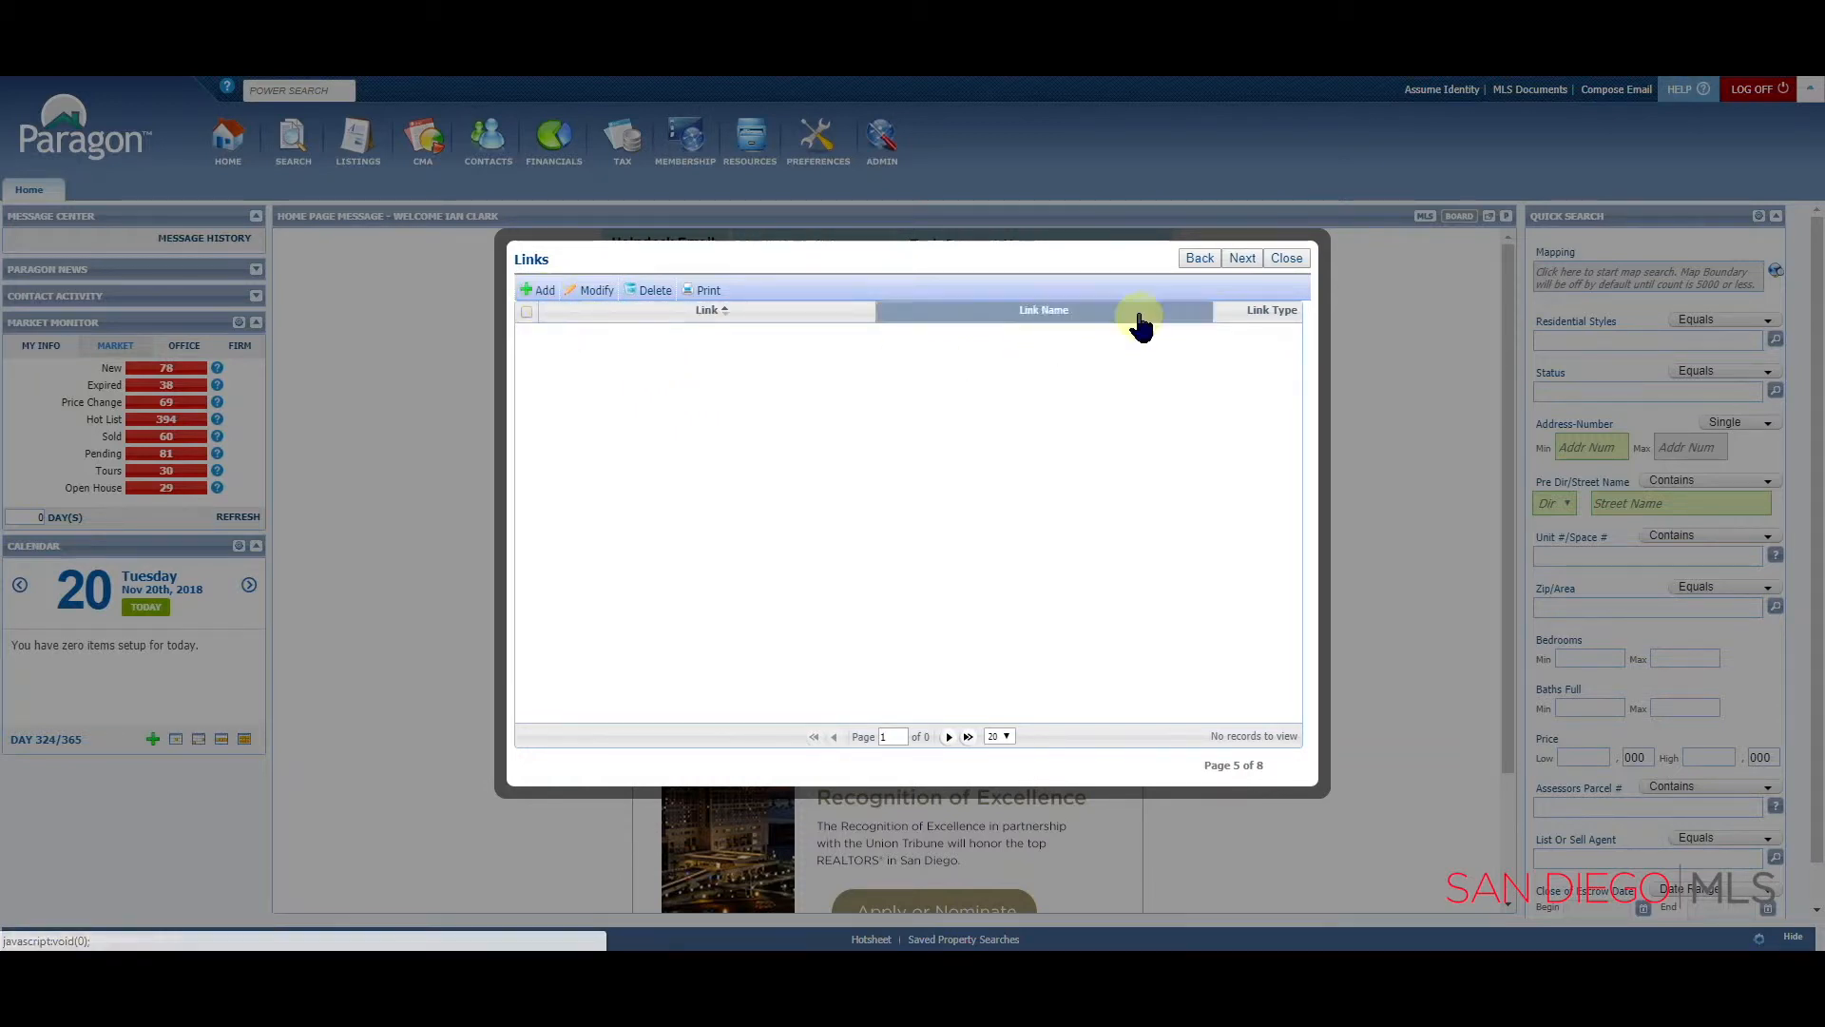
pyautogui.click(1245, 258)
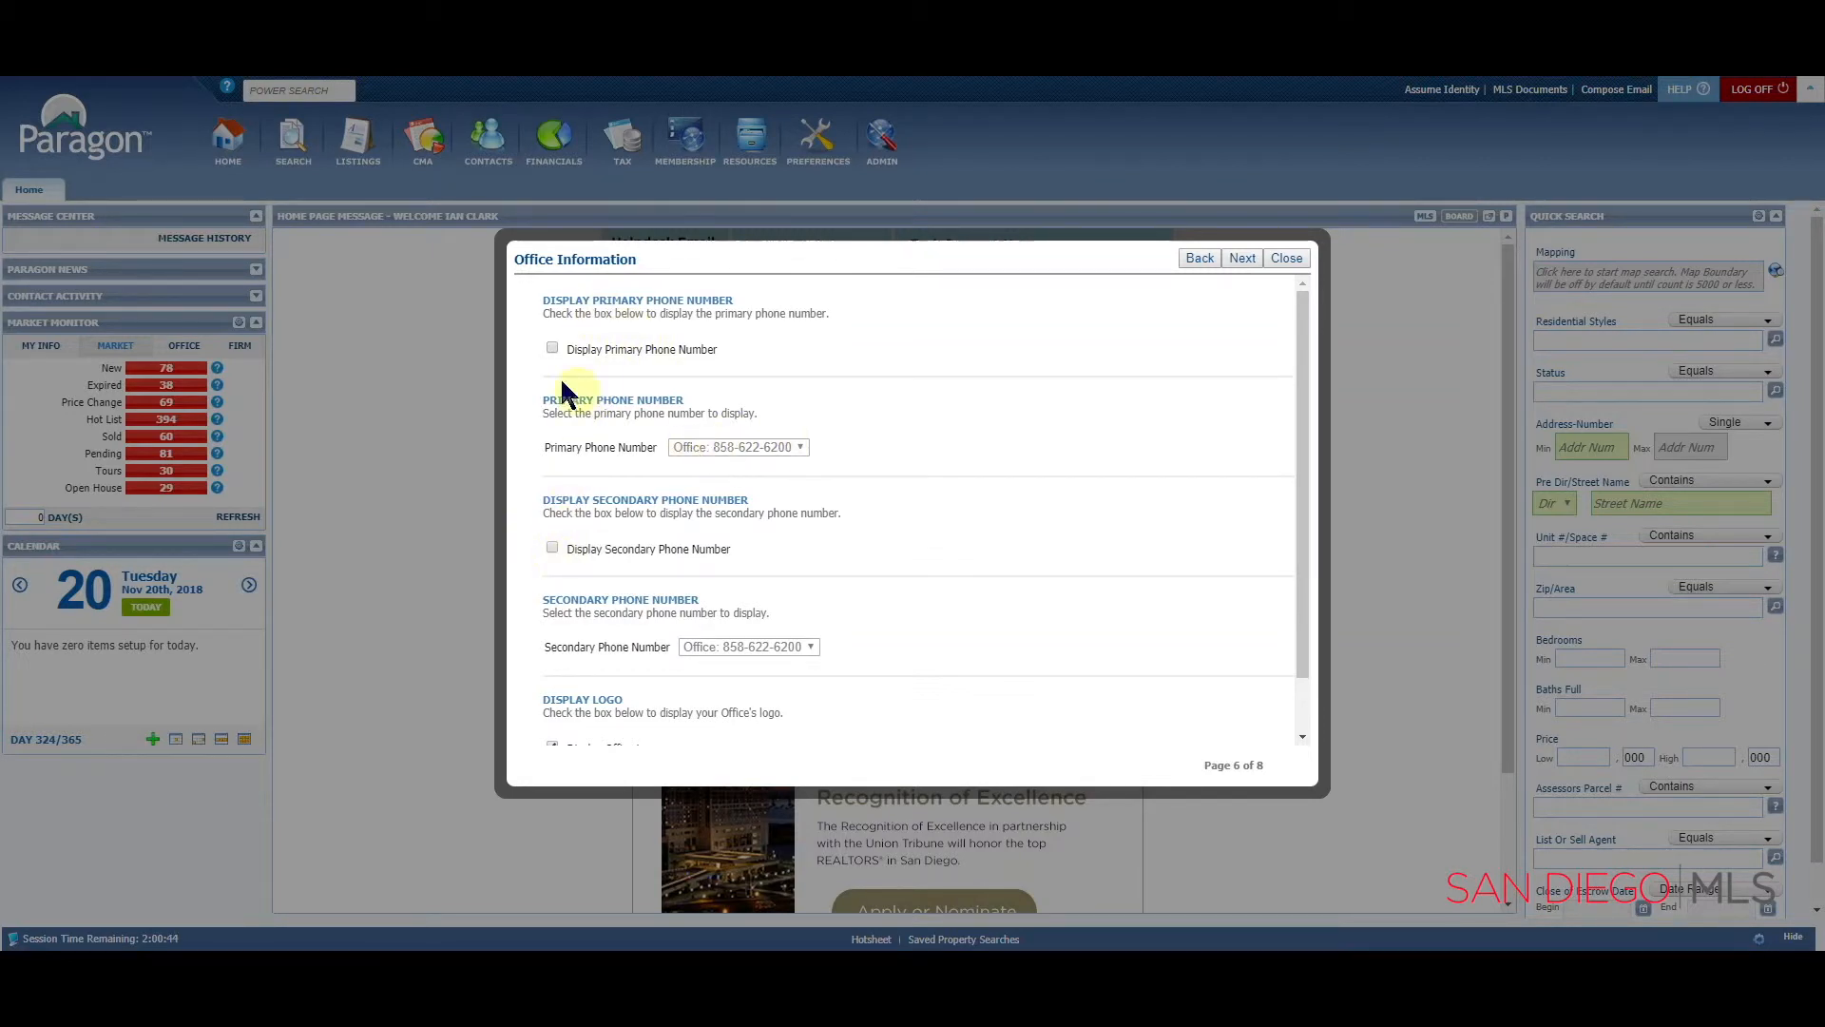
pyautogui.click(552, 347)
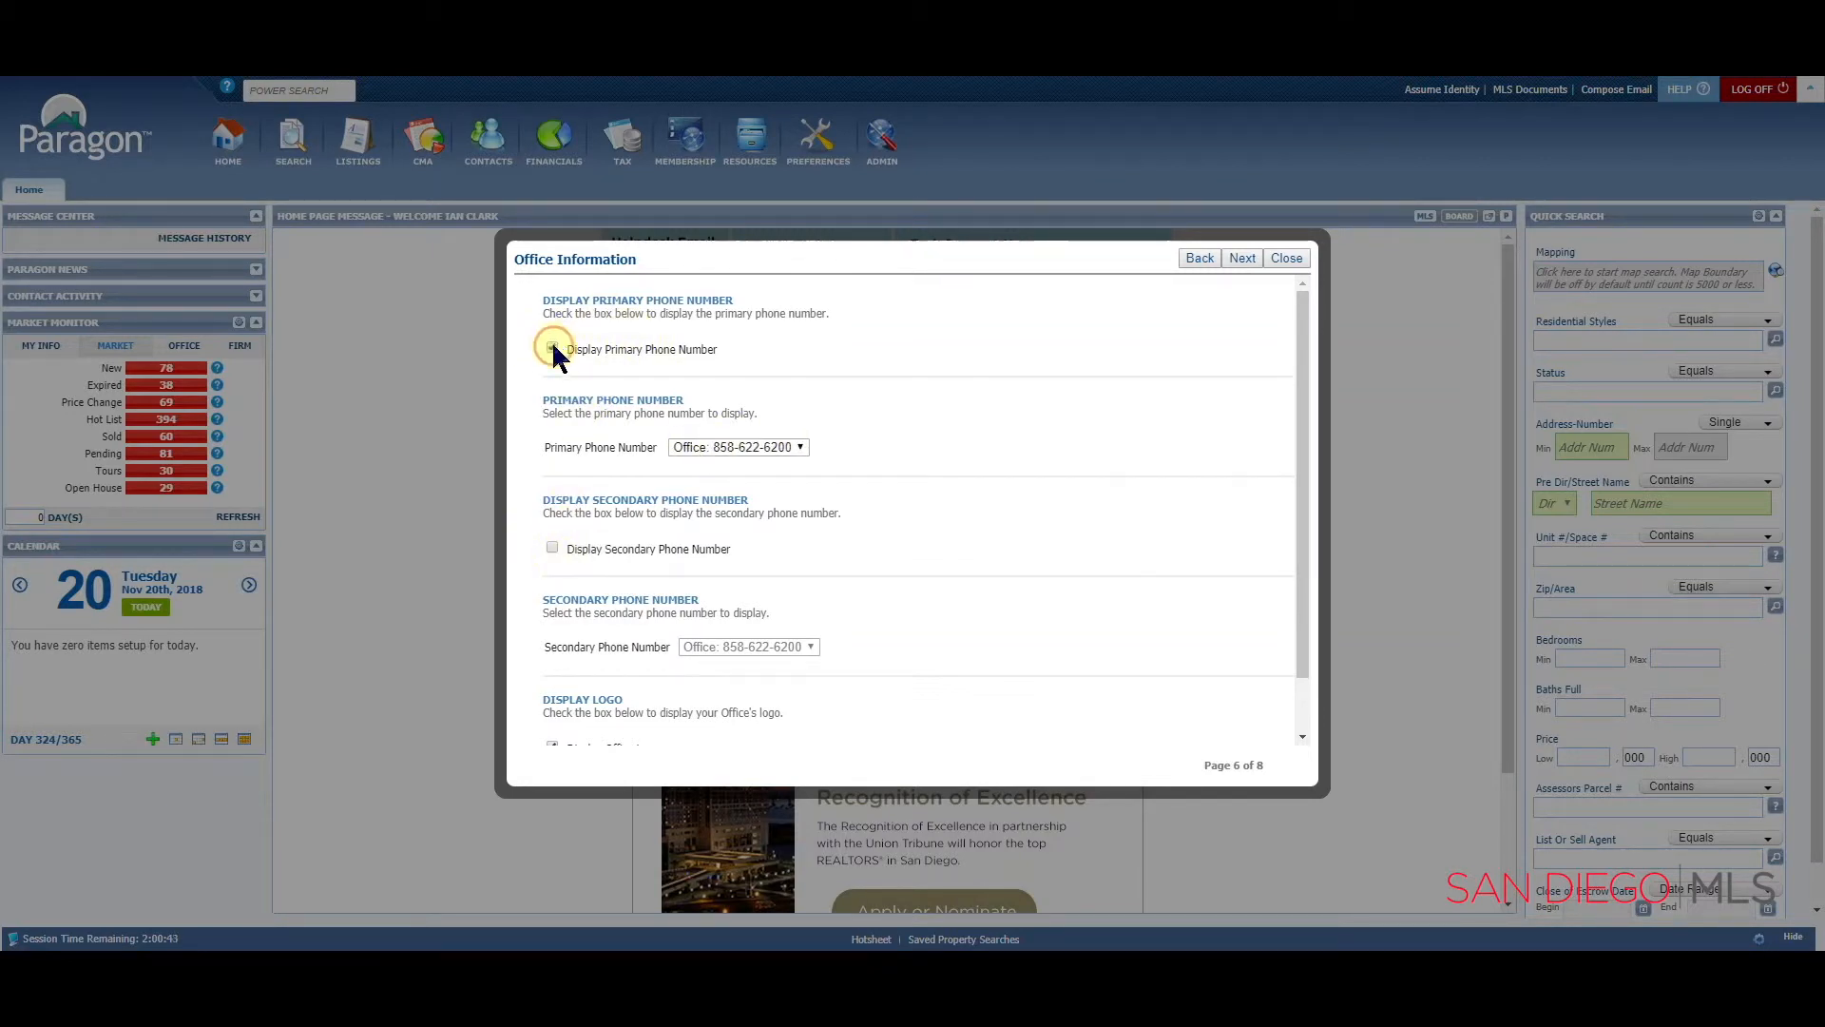
pyautogui.click(794, 449)
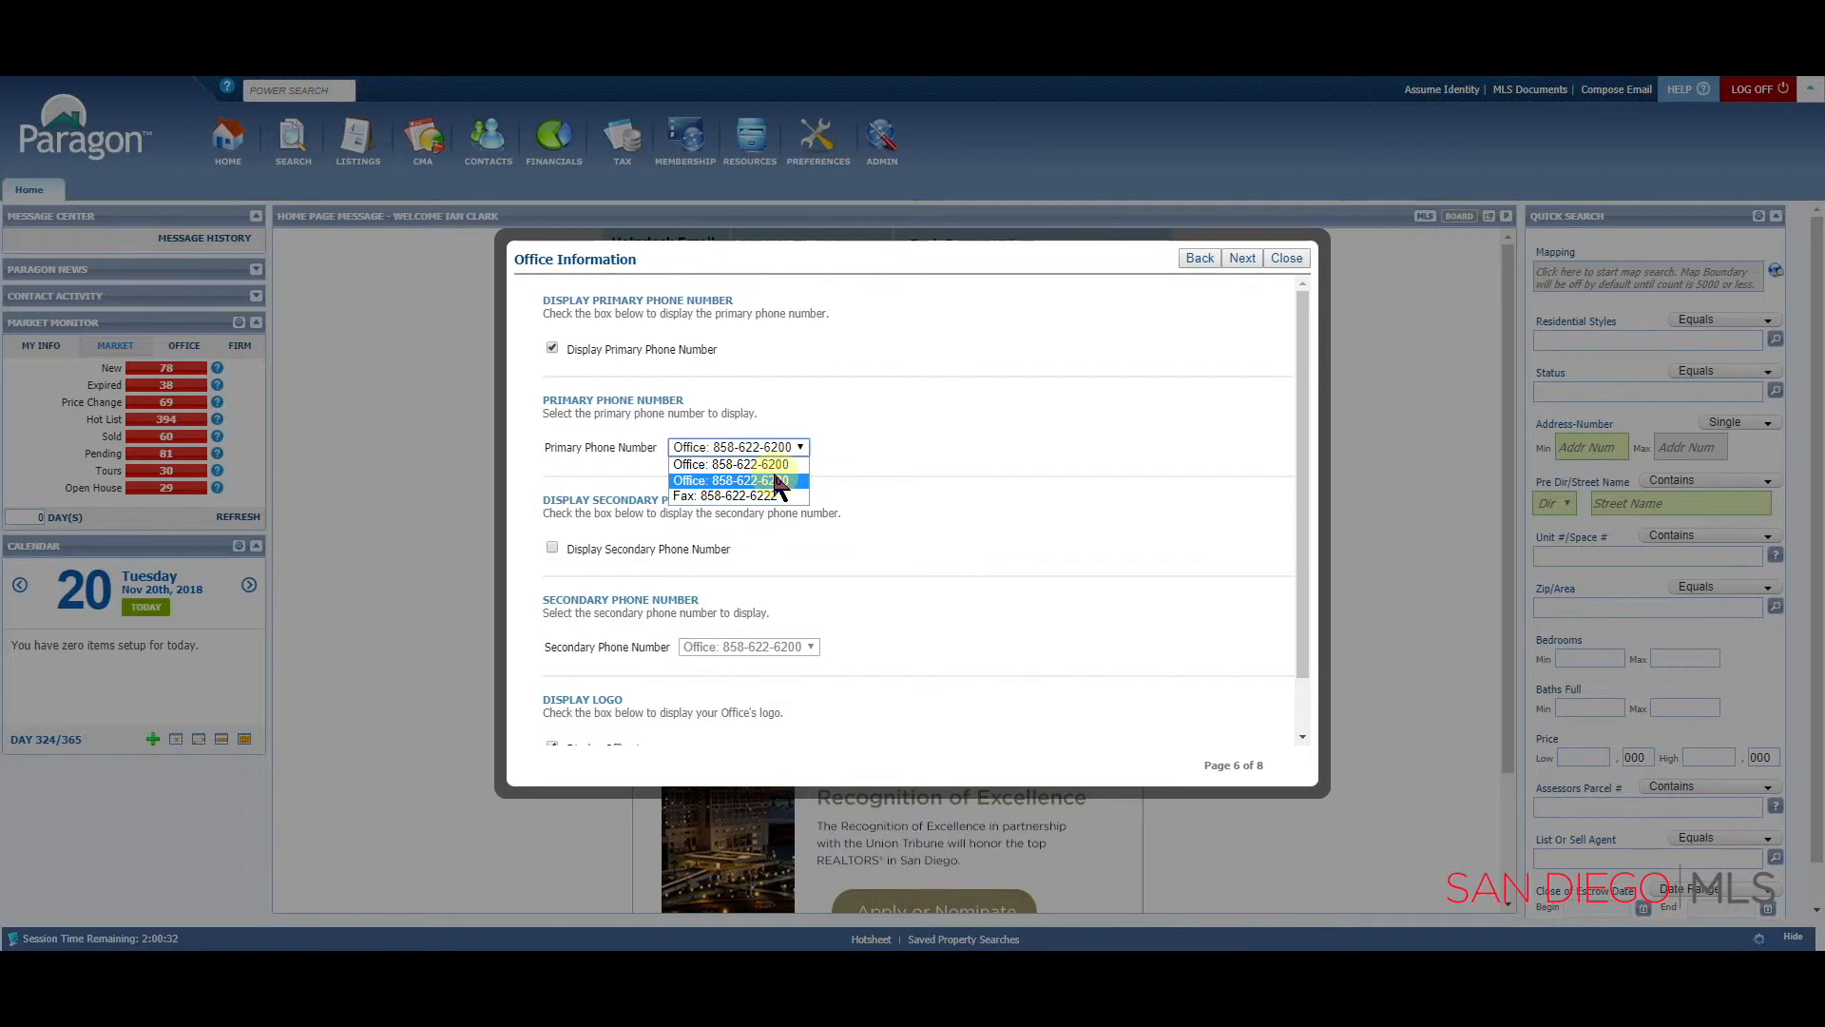
pyautogui.click(552, 349)
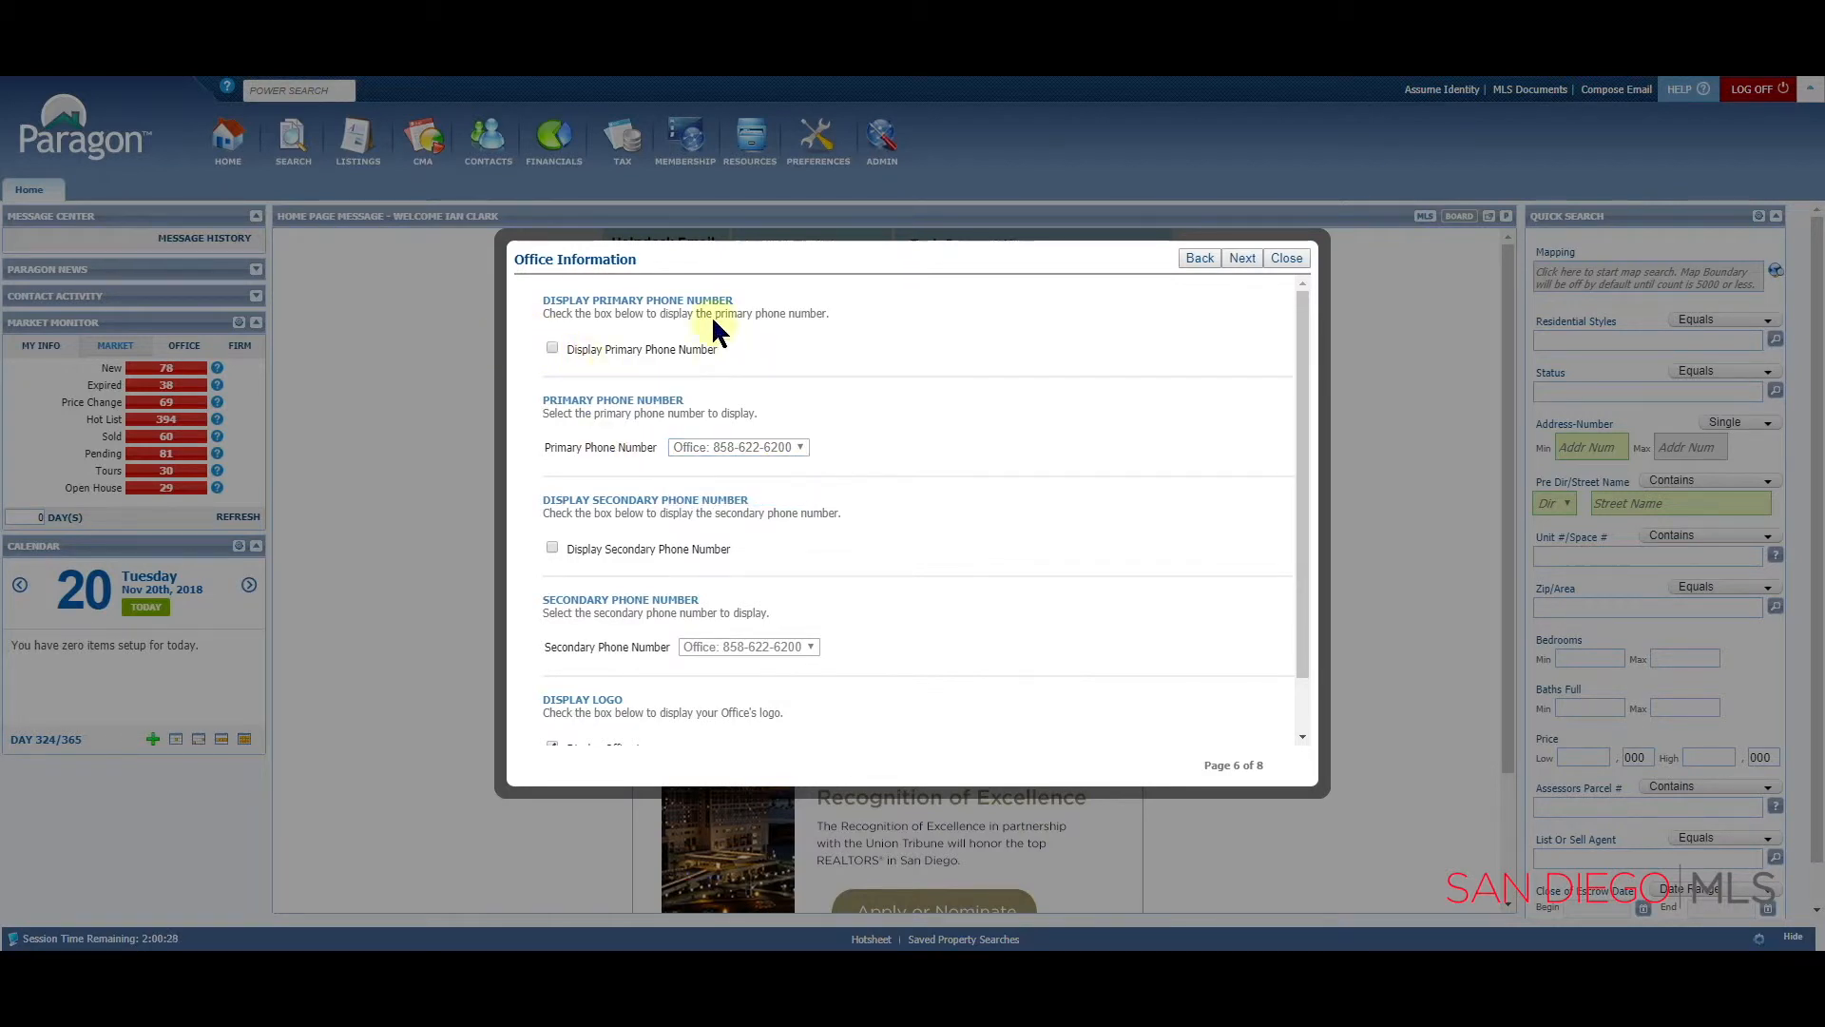
# - Continue to the Agent Notification Options and turn off Notify on possible listing
pyautogui.scroll(-1, 627, 656)
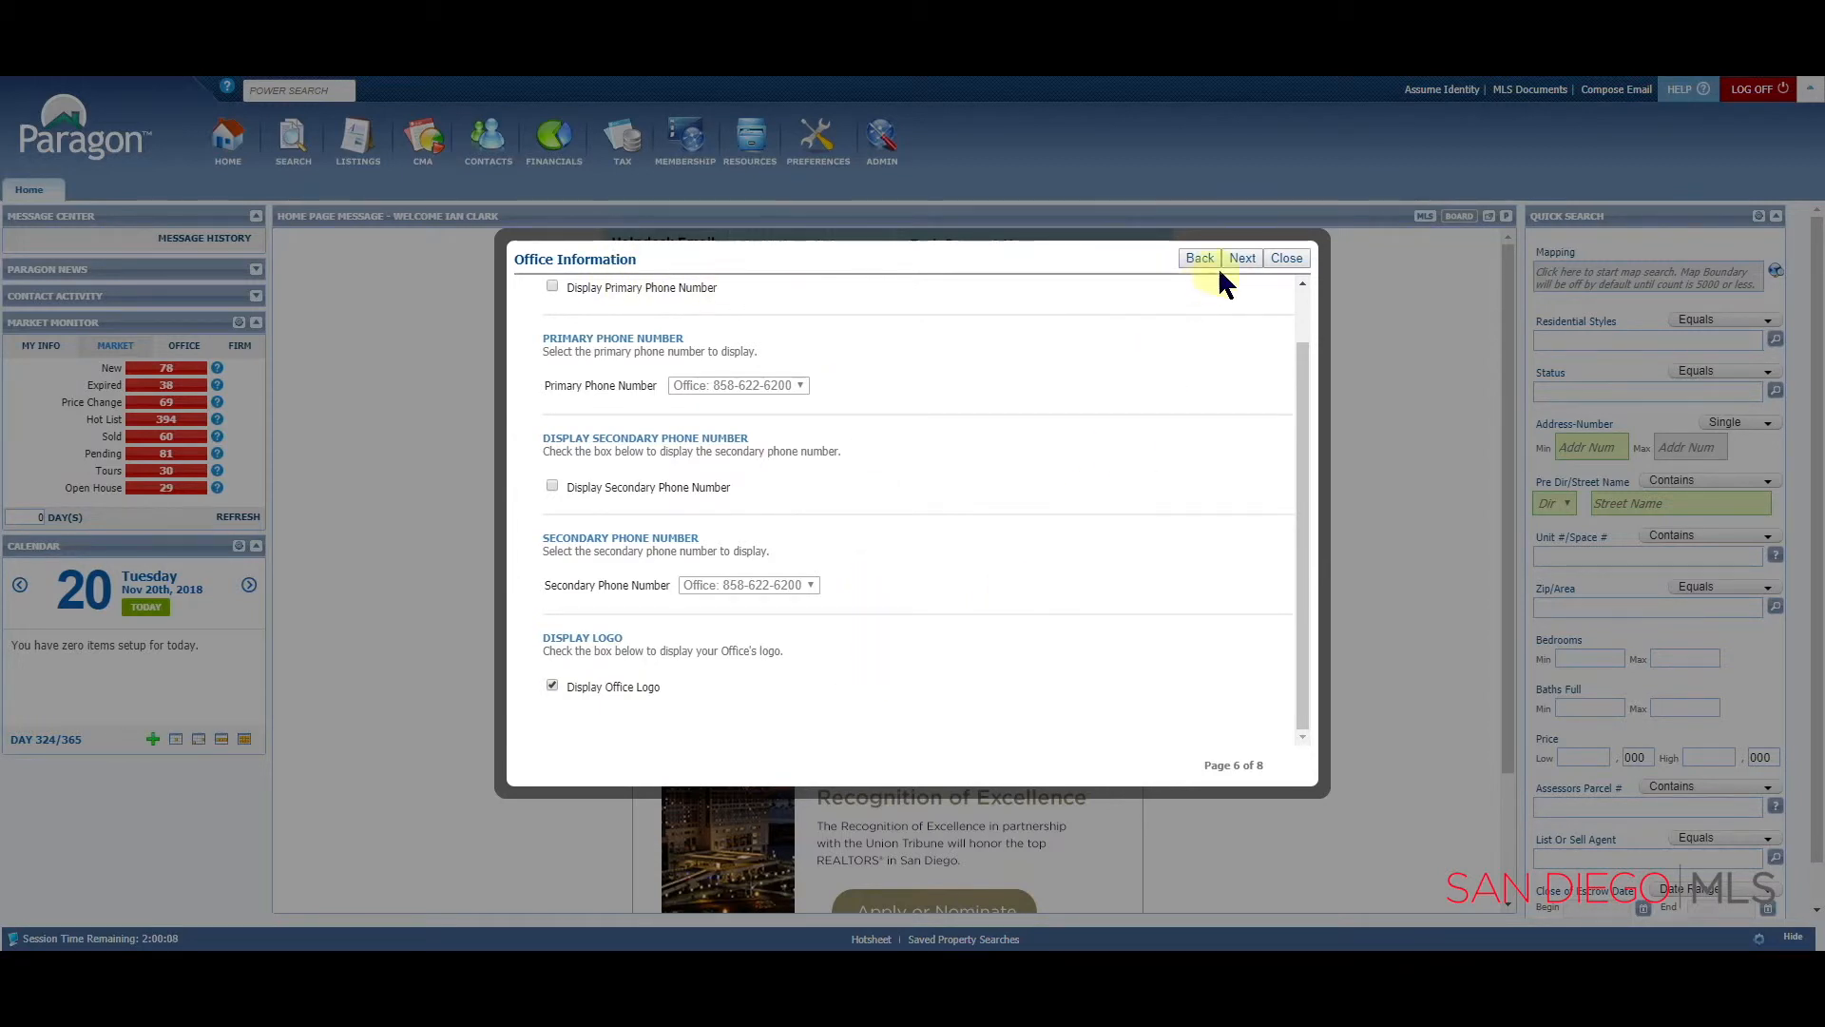
pyautogui.click(1253, 266)
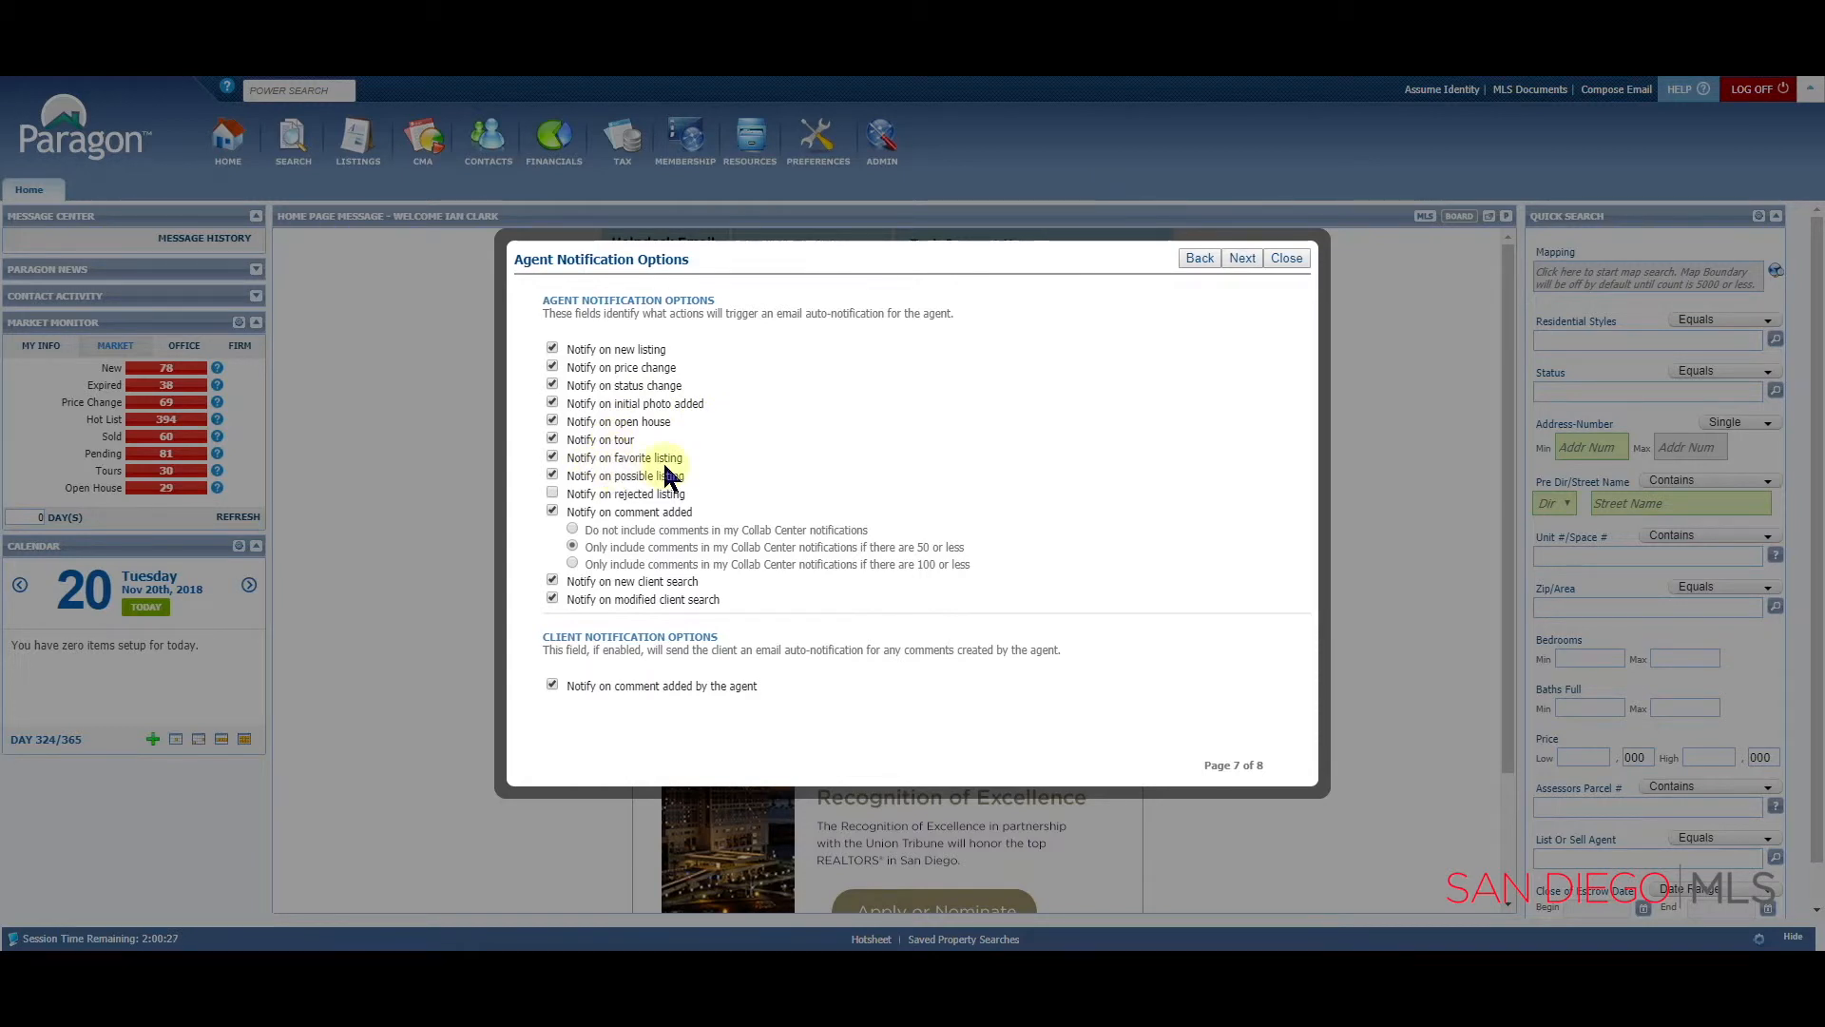
pyautogui.click(553, 475)
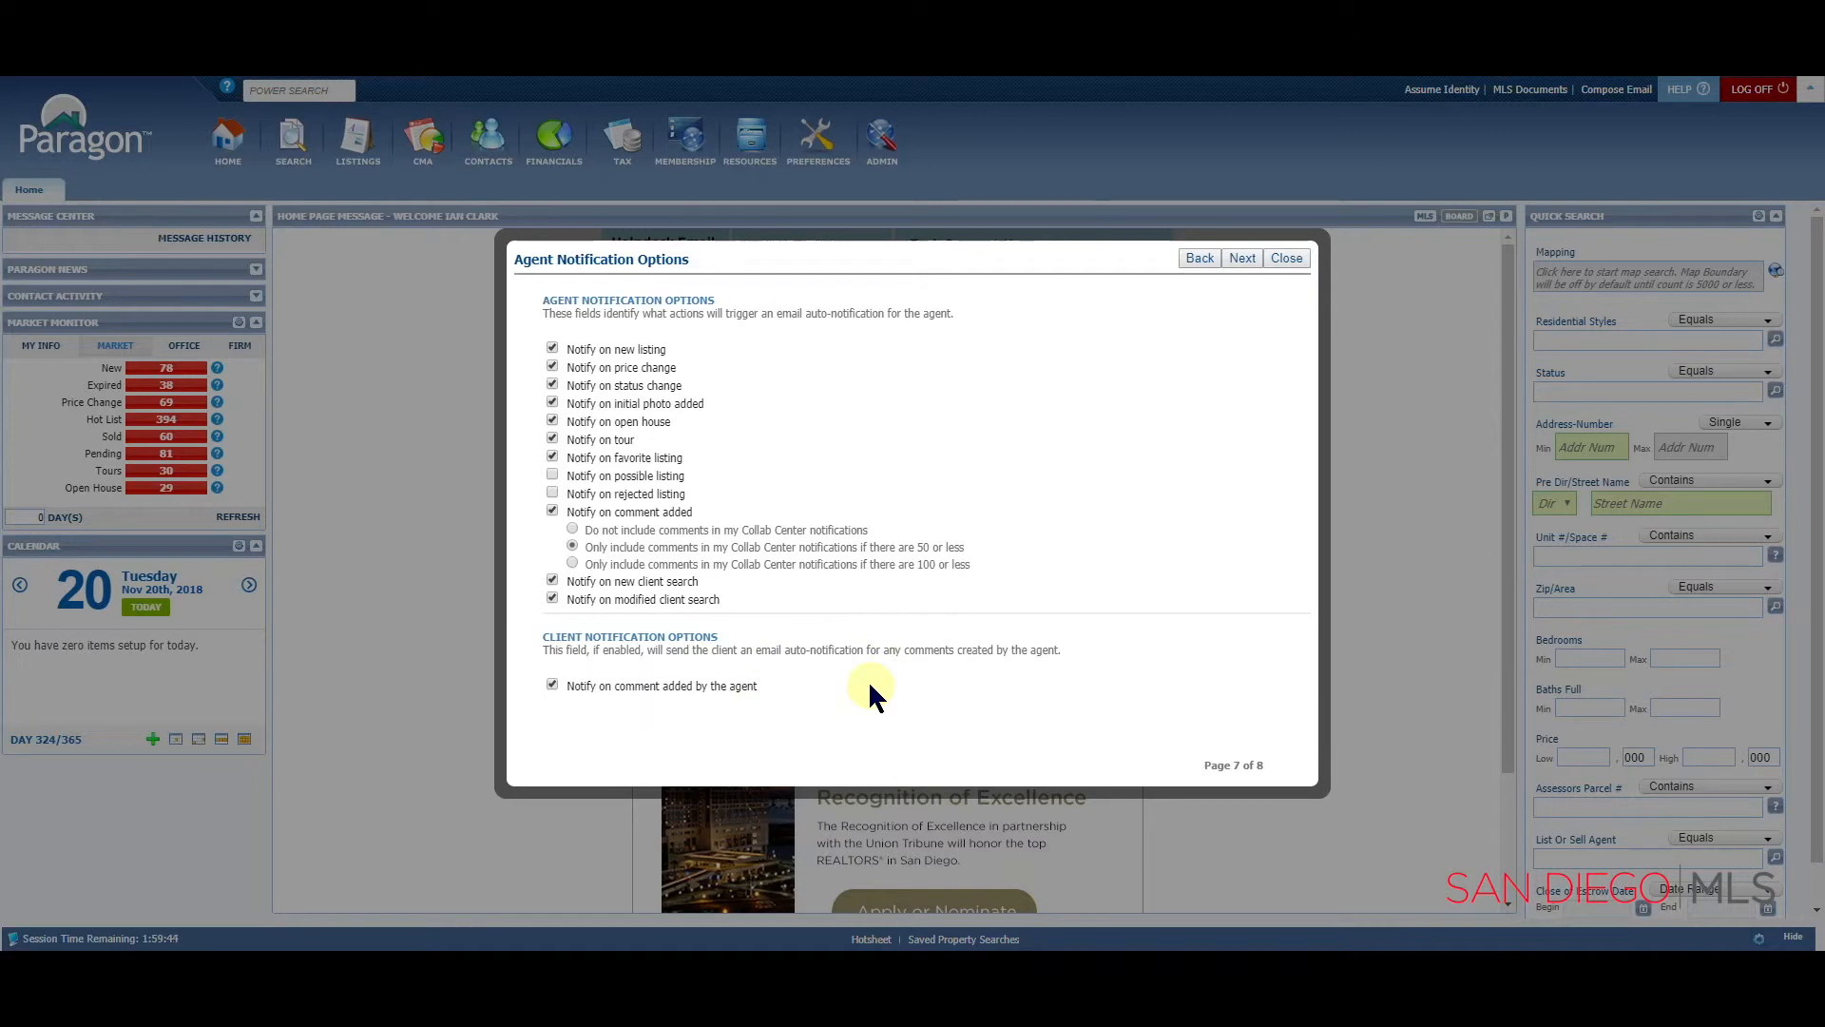
# - In the Search Options, disable the search classes 2-4 Units, Lot/Land, Residential Rental and Commercial-Res Income
pyautogui.click(1229, 258)
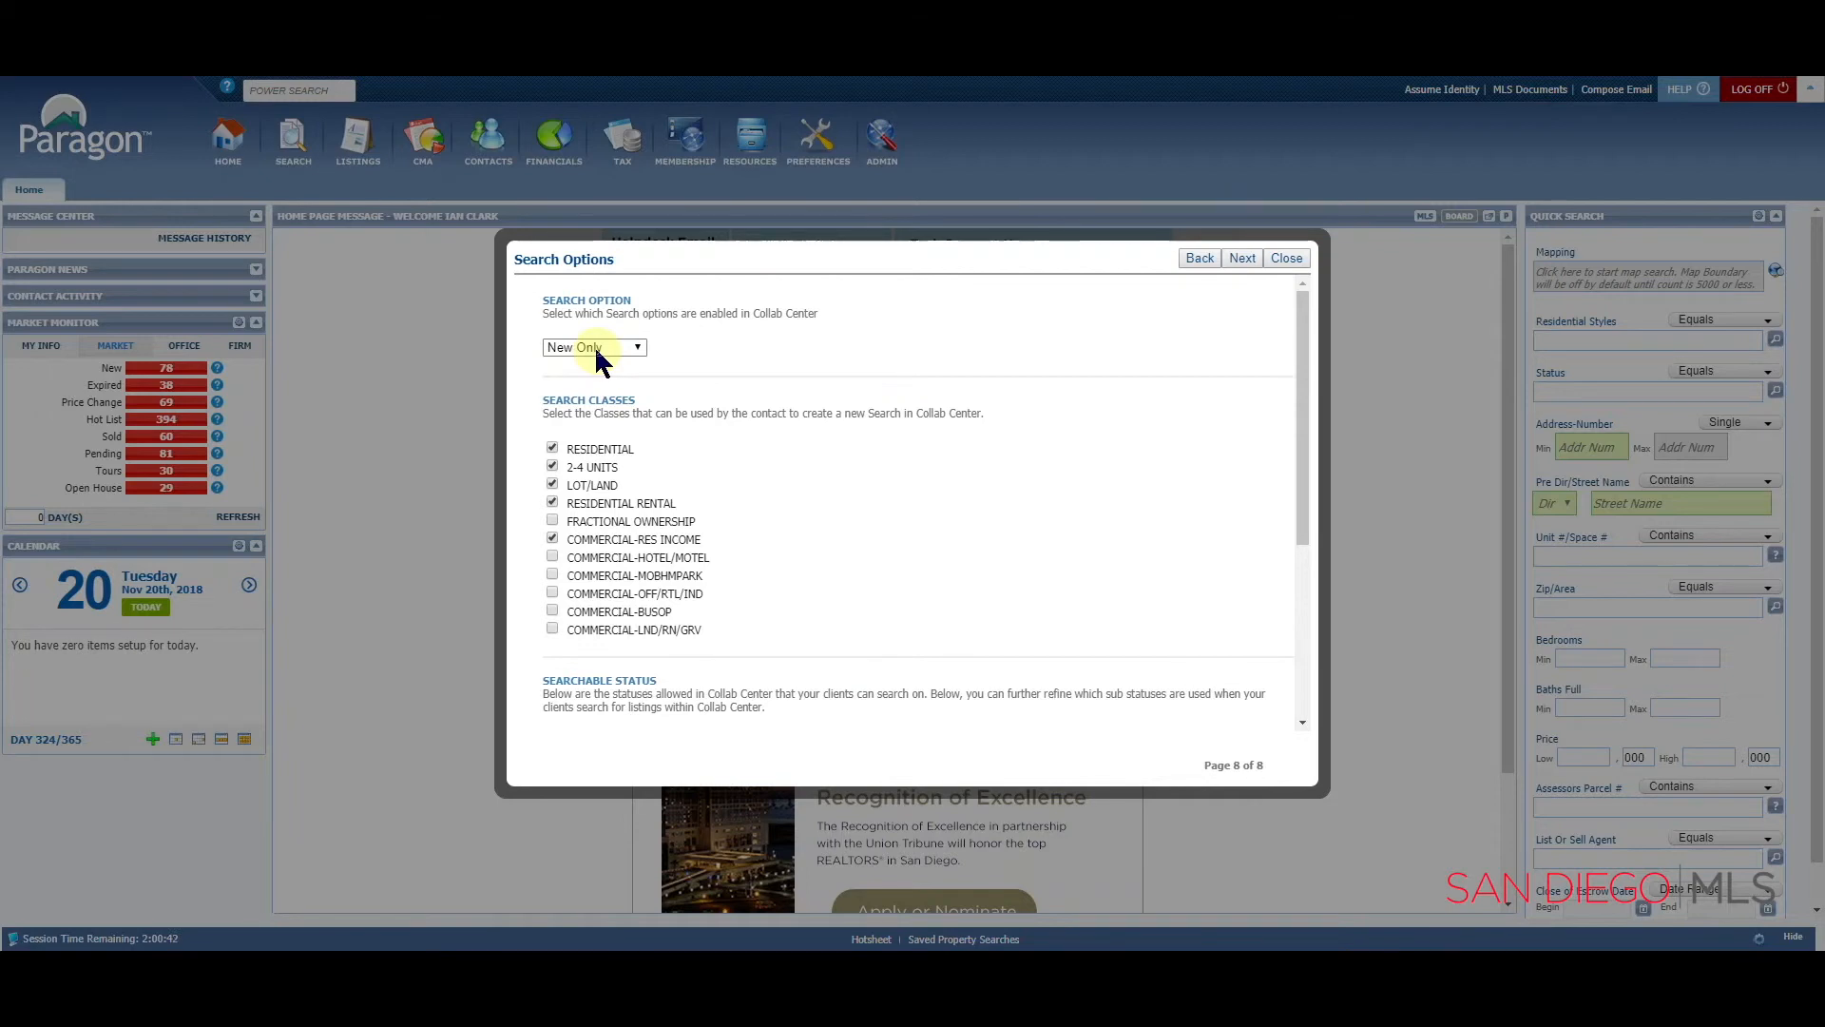
pyautogui.click(552, 465)
pyautogui.click(553, 485)
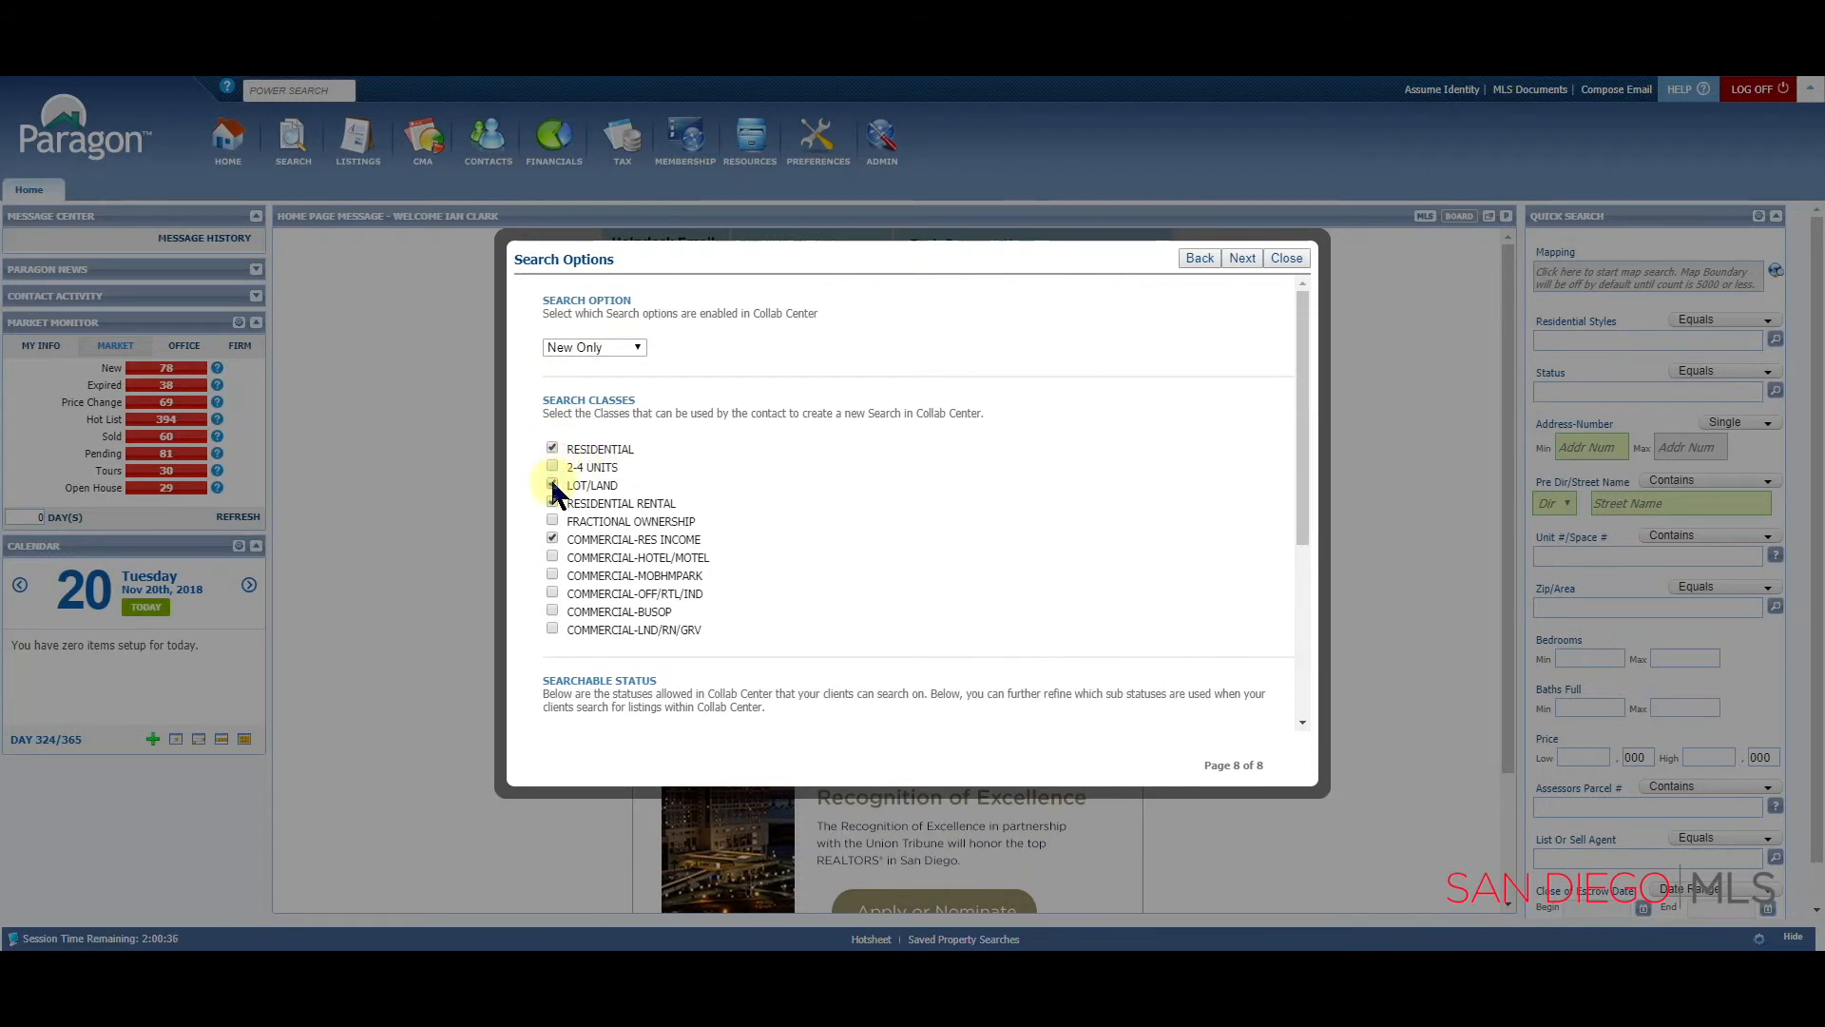
pyautogui.click(550, 538)
pyautogui.click(552, 502)
# - Enable the Lot/Land and Commercial-Res Income search classes again
pyautogui.scroll(-2, 971, 530)
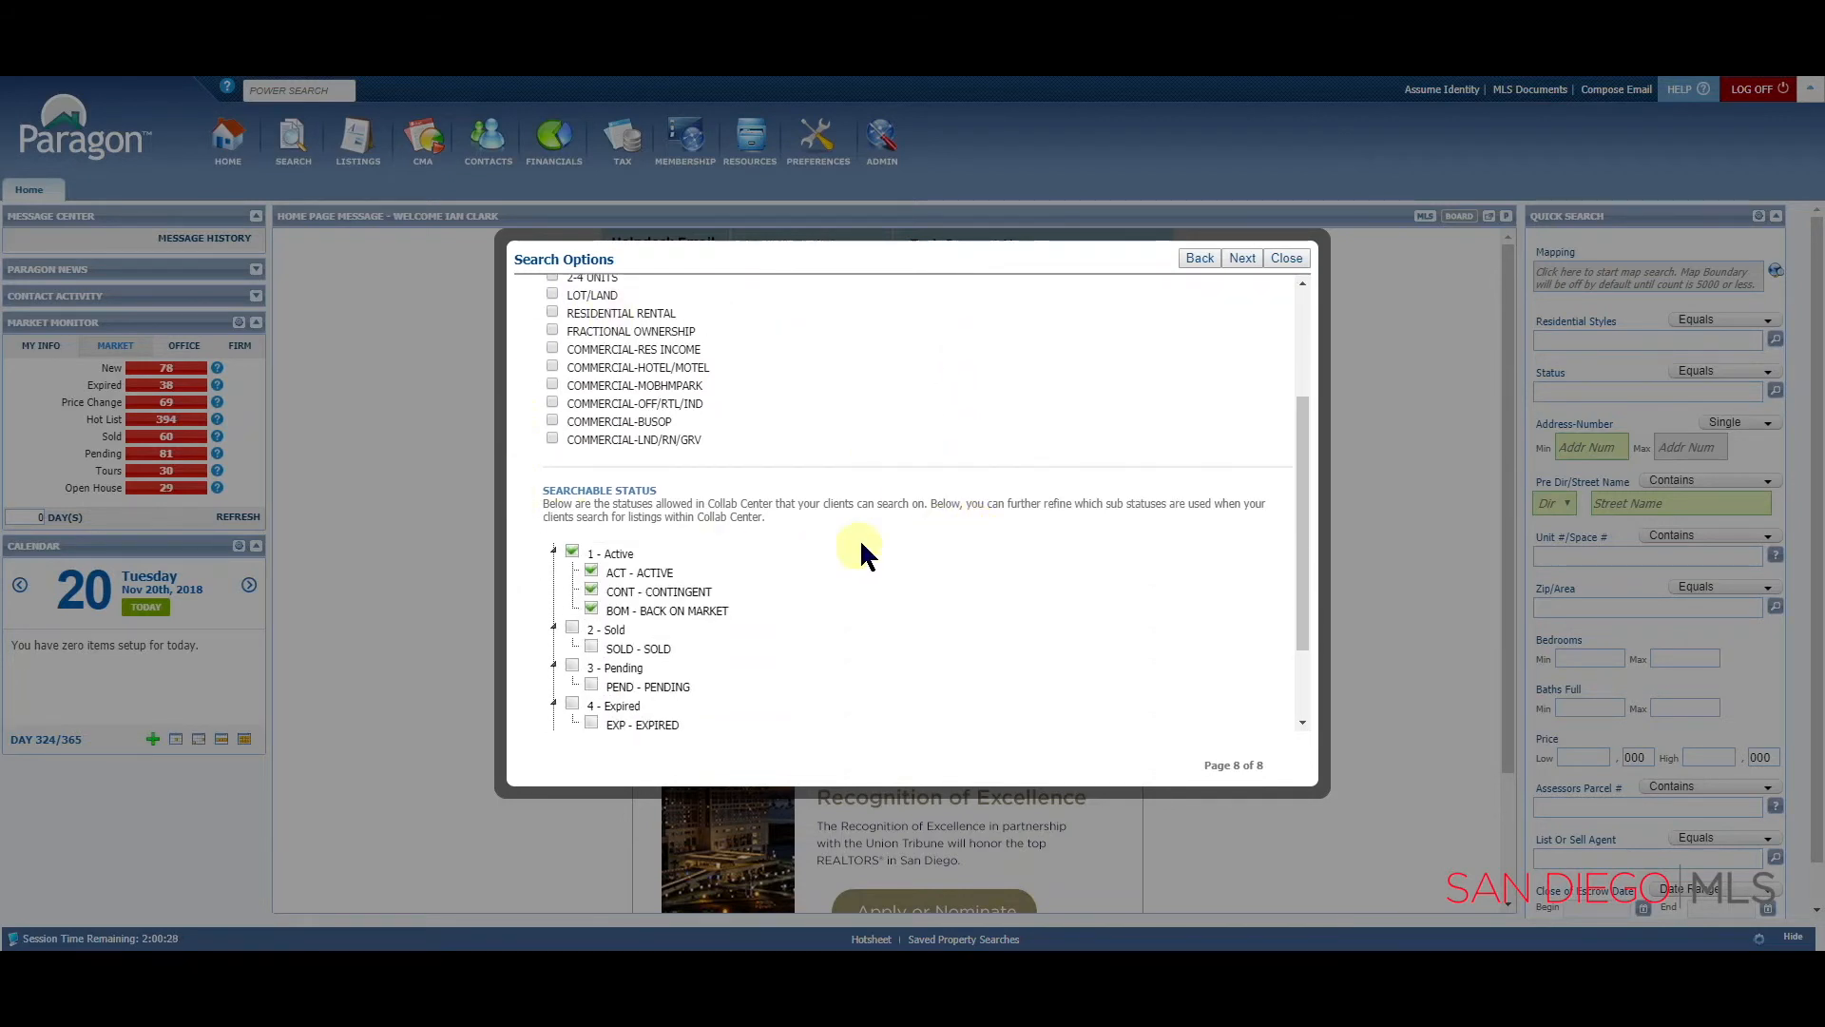
pyautogui.scroll(1, 827, 561)
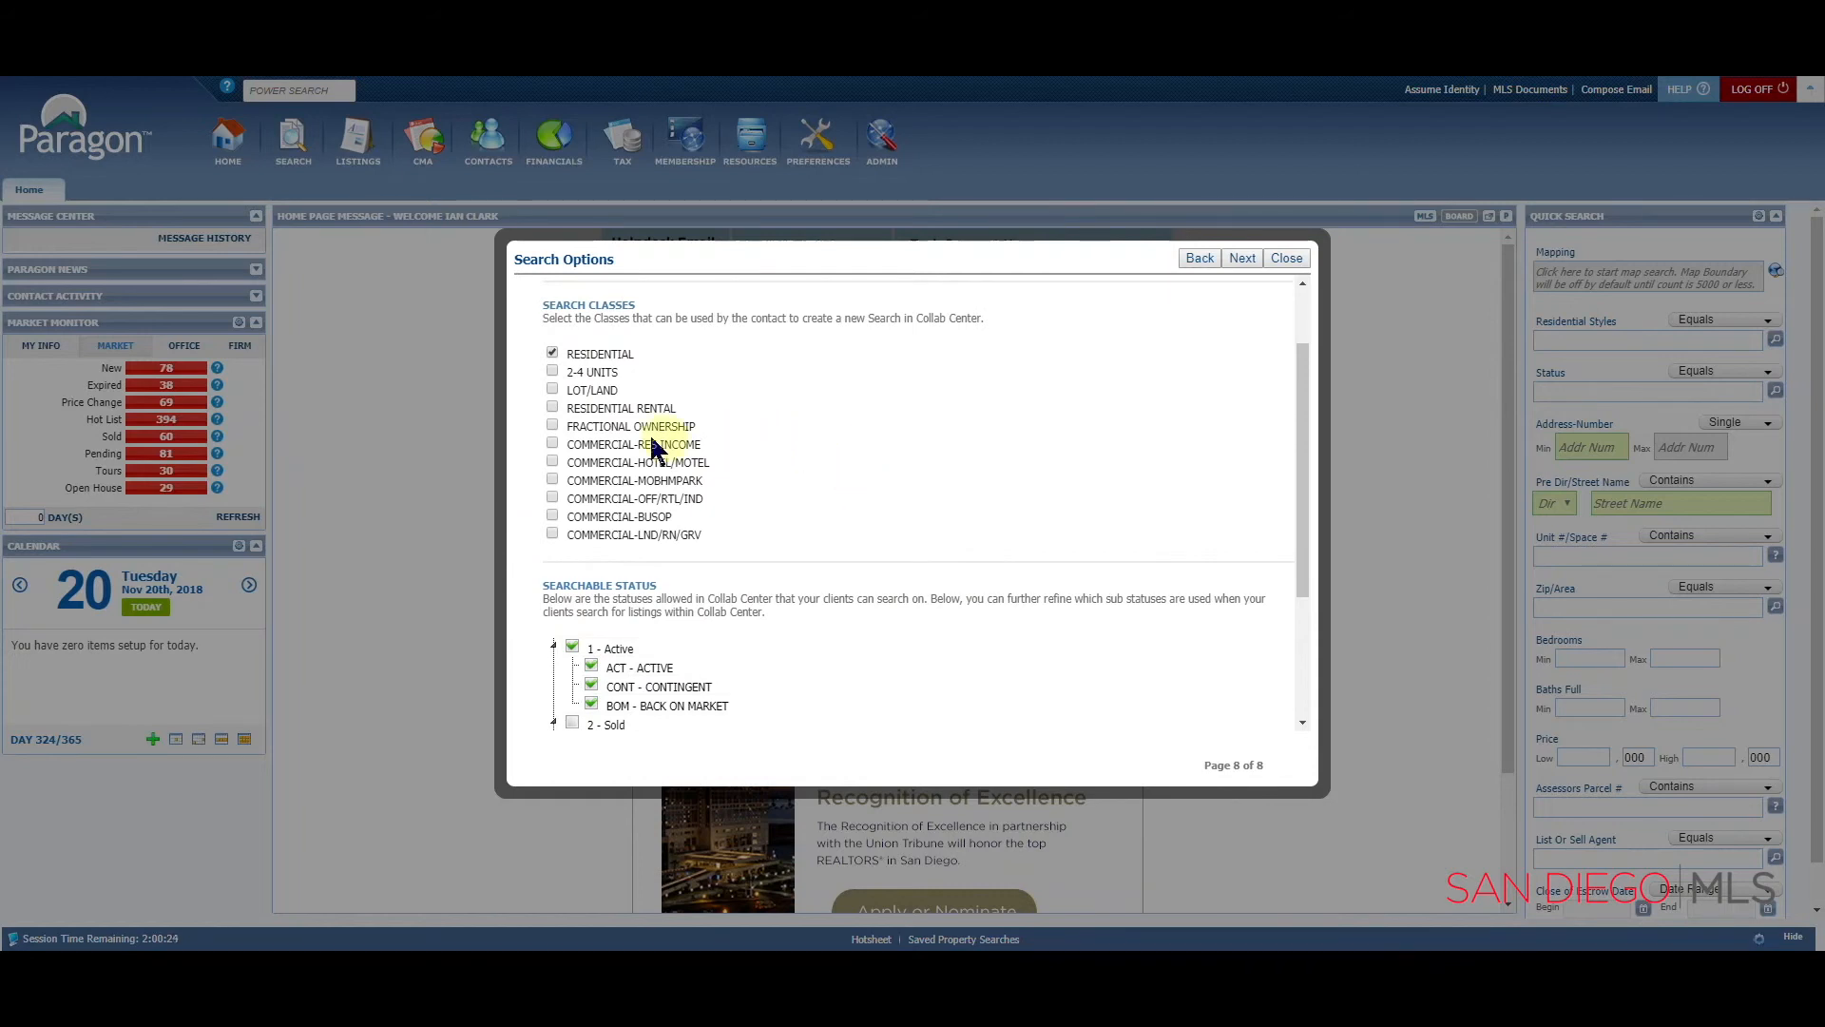
pyautogui.click(552, 389)
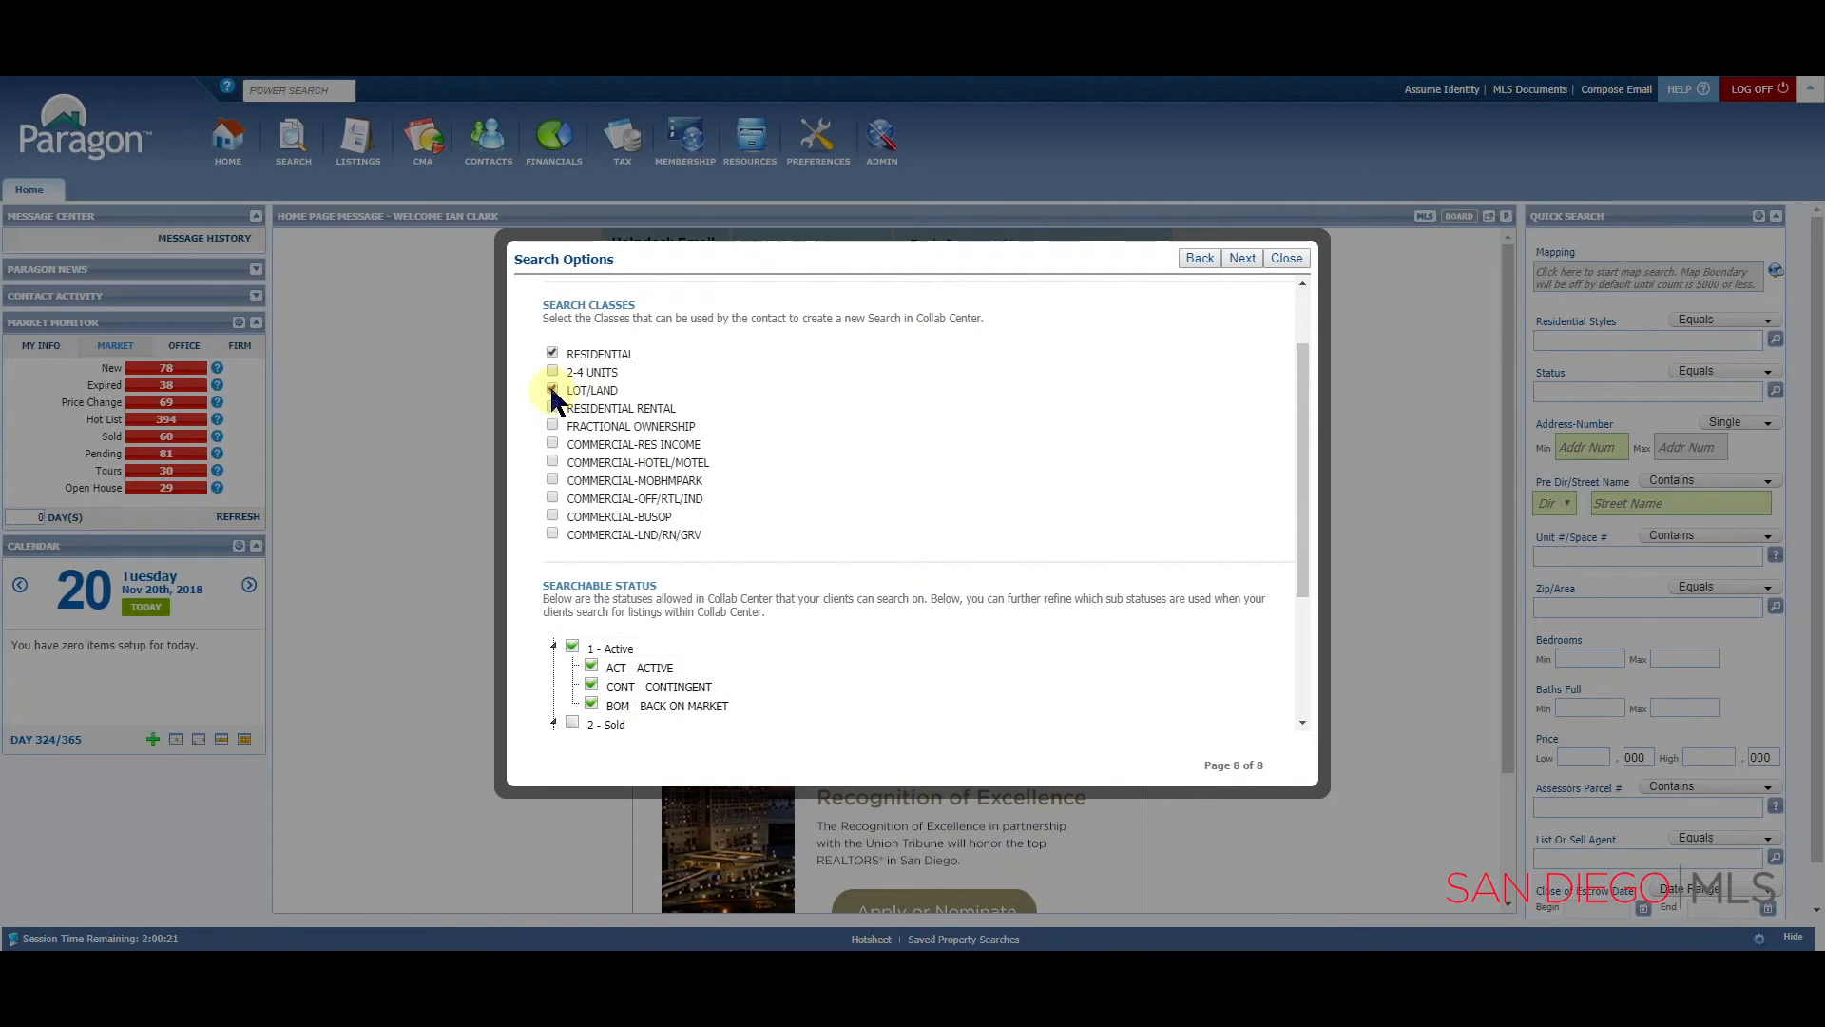
pyautogui.click(553, 444)
# - Review the searchable statuses, then complete the Collab Center Preferences setup and close the wizard
pyautogui.scroll(-3, 791, 487)
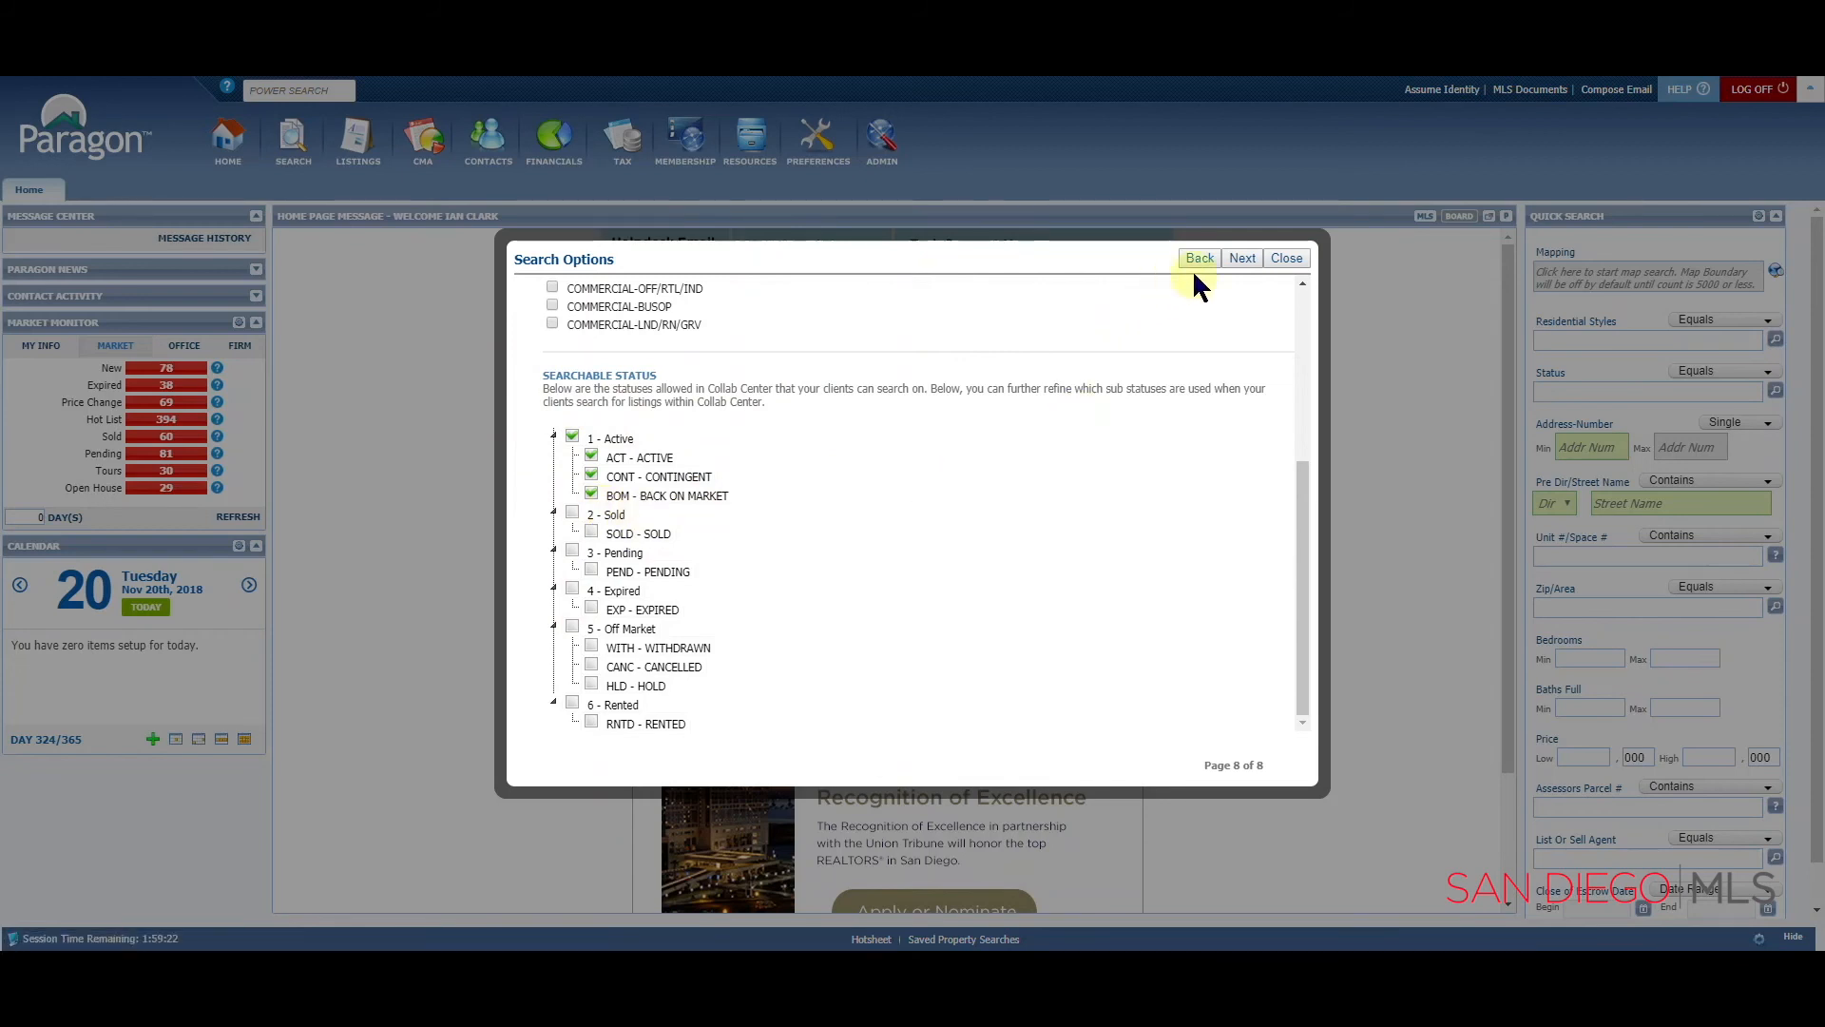
pyautogui.click(1246, 268)
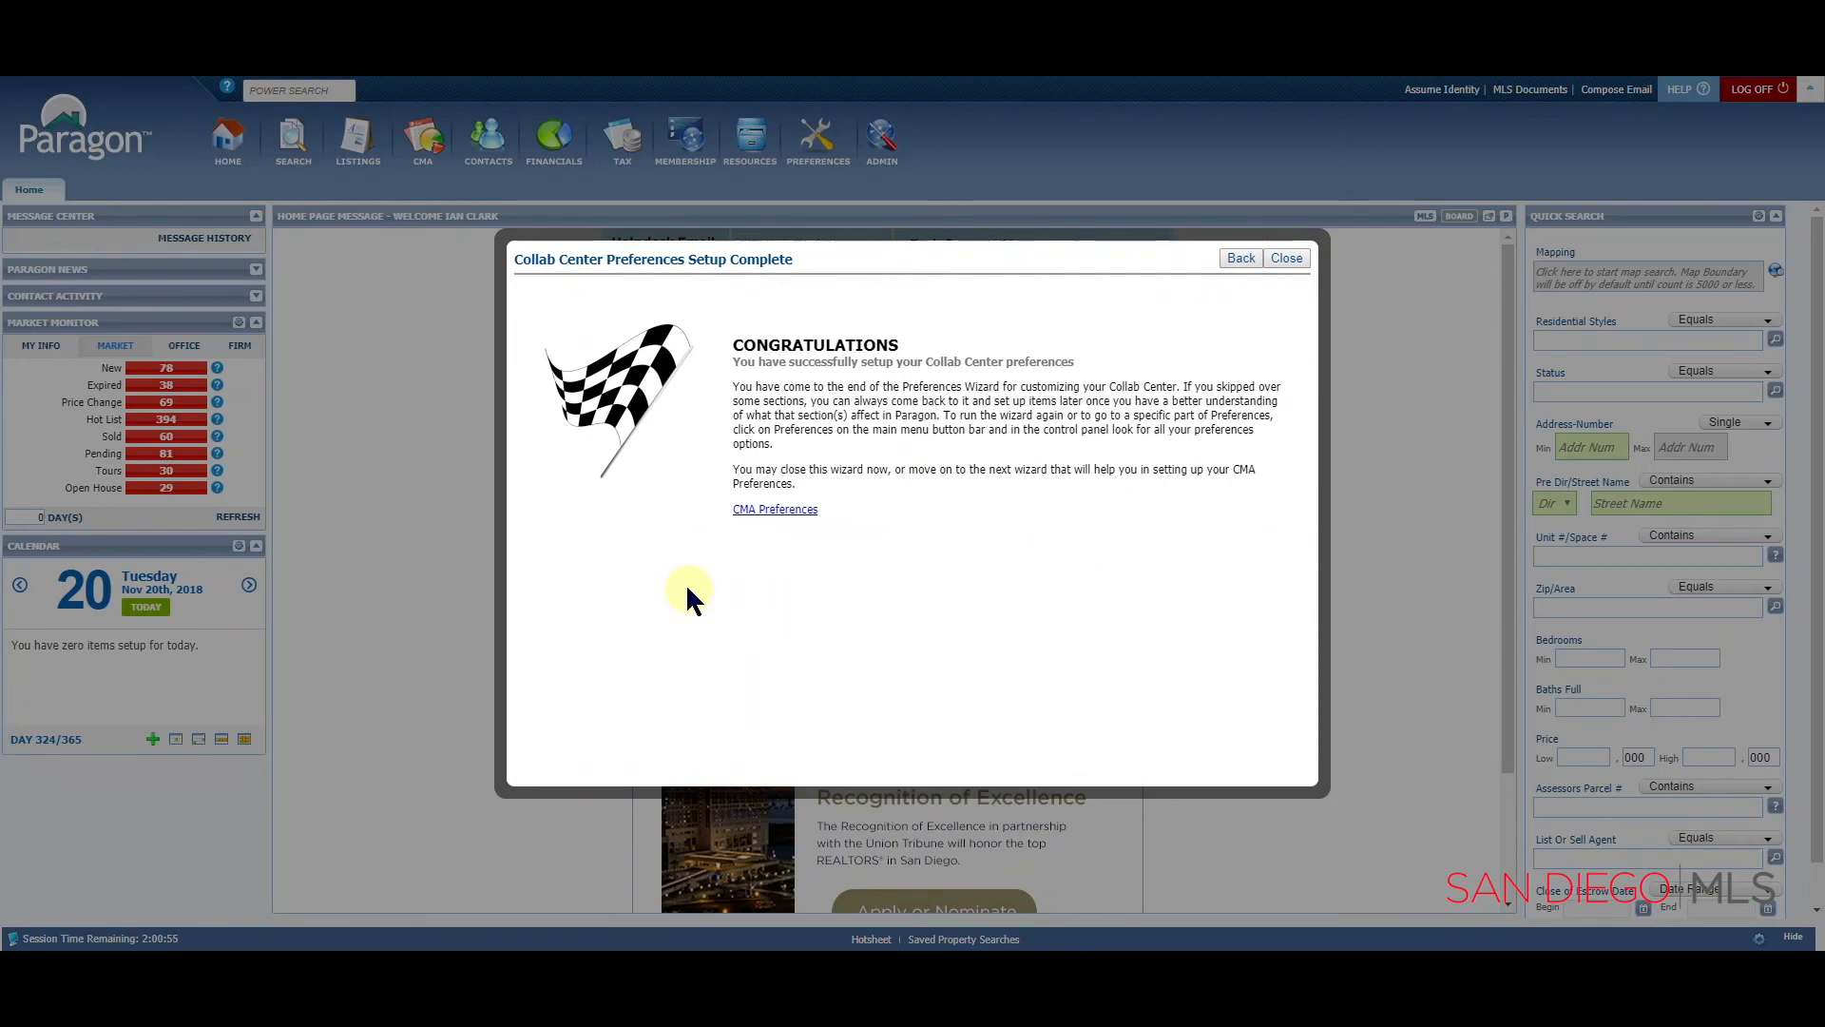
pyautogui.click(1299, 258)
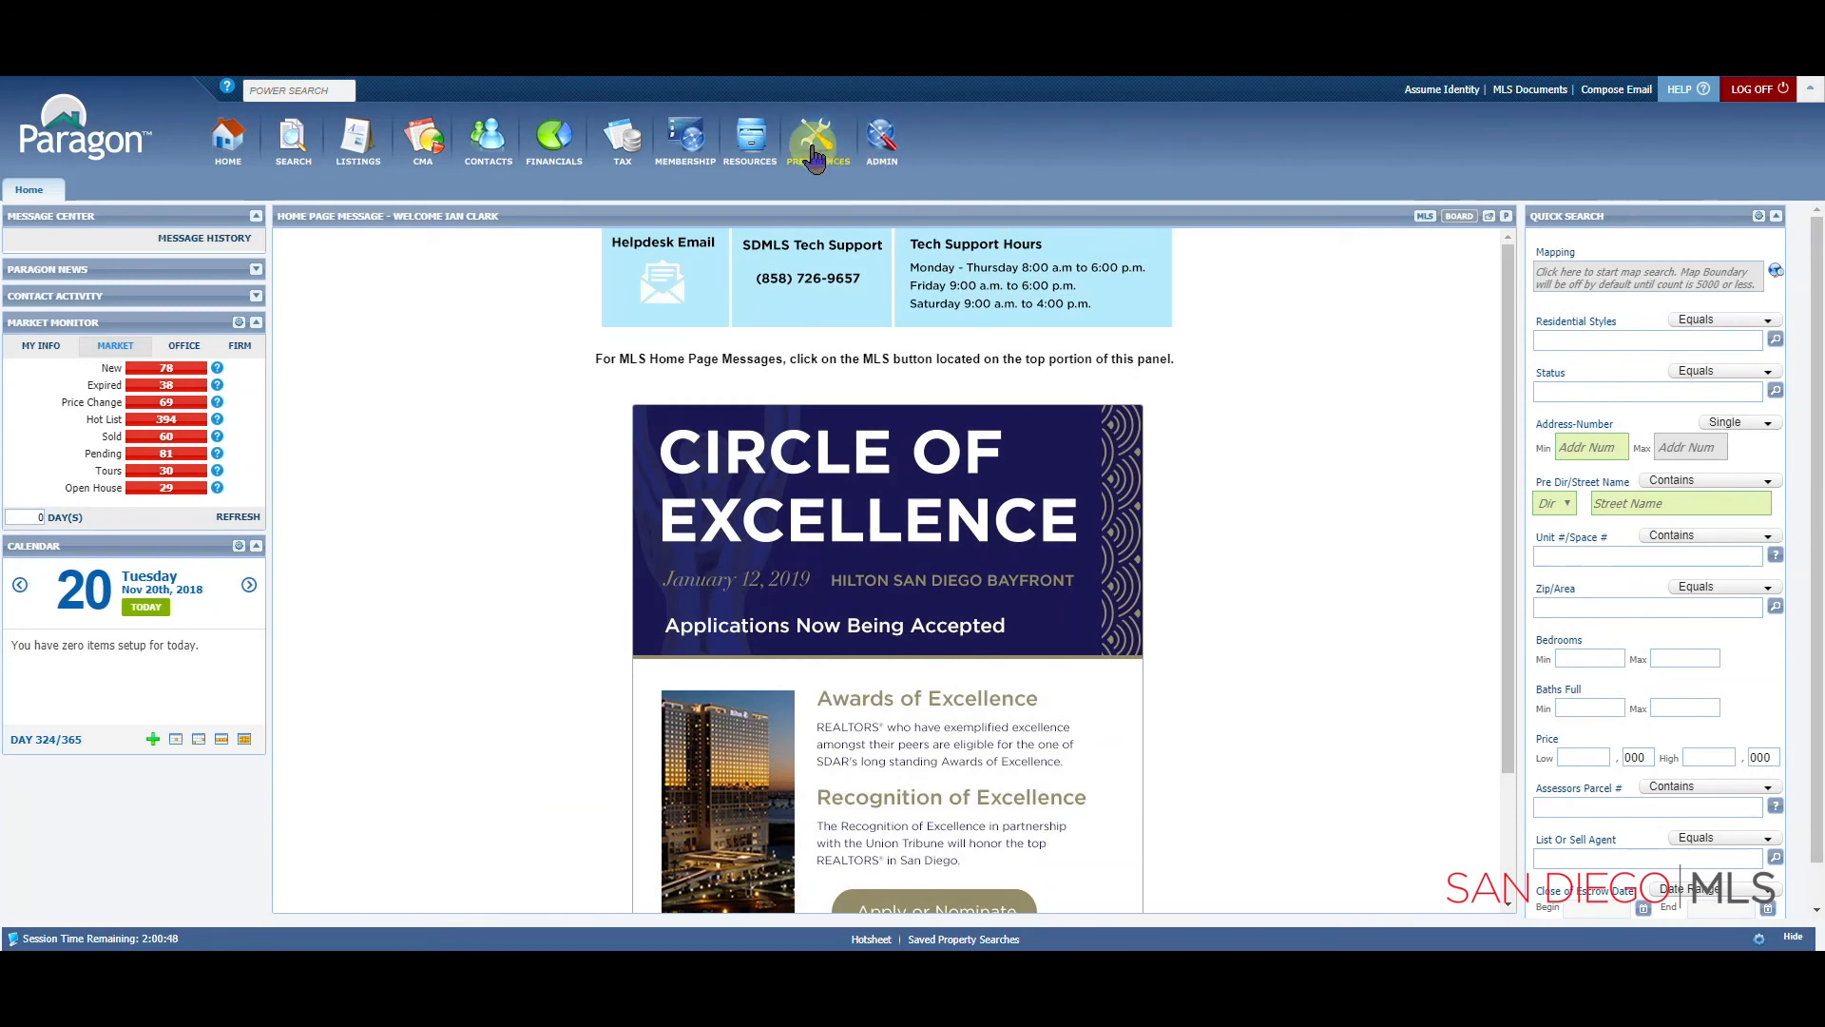
# - Bring up the preferences options that list the system wizards
pyautogui.click(815, 152)
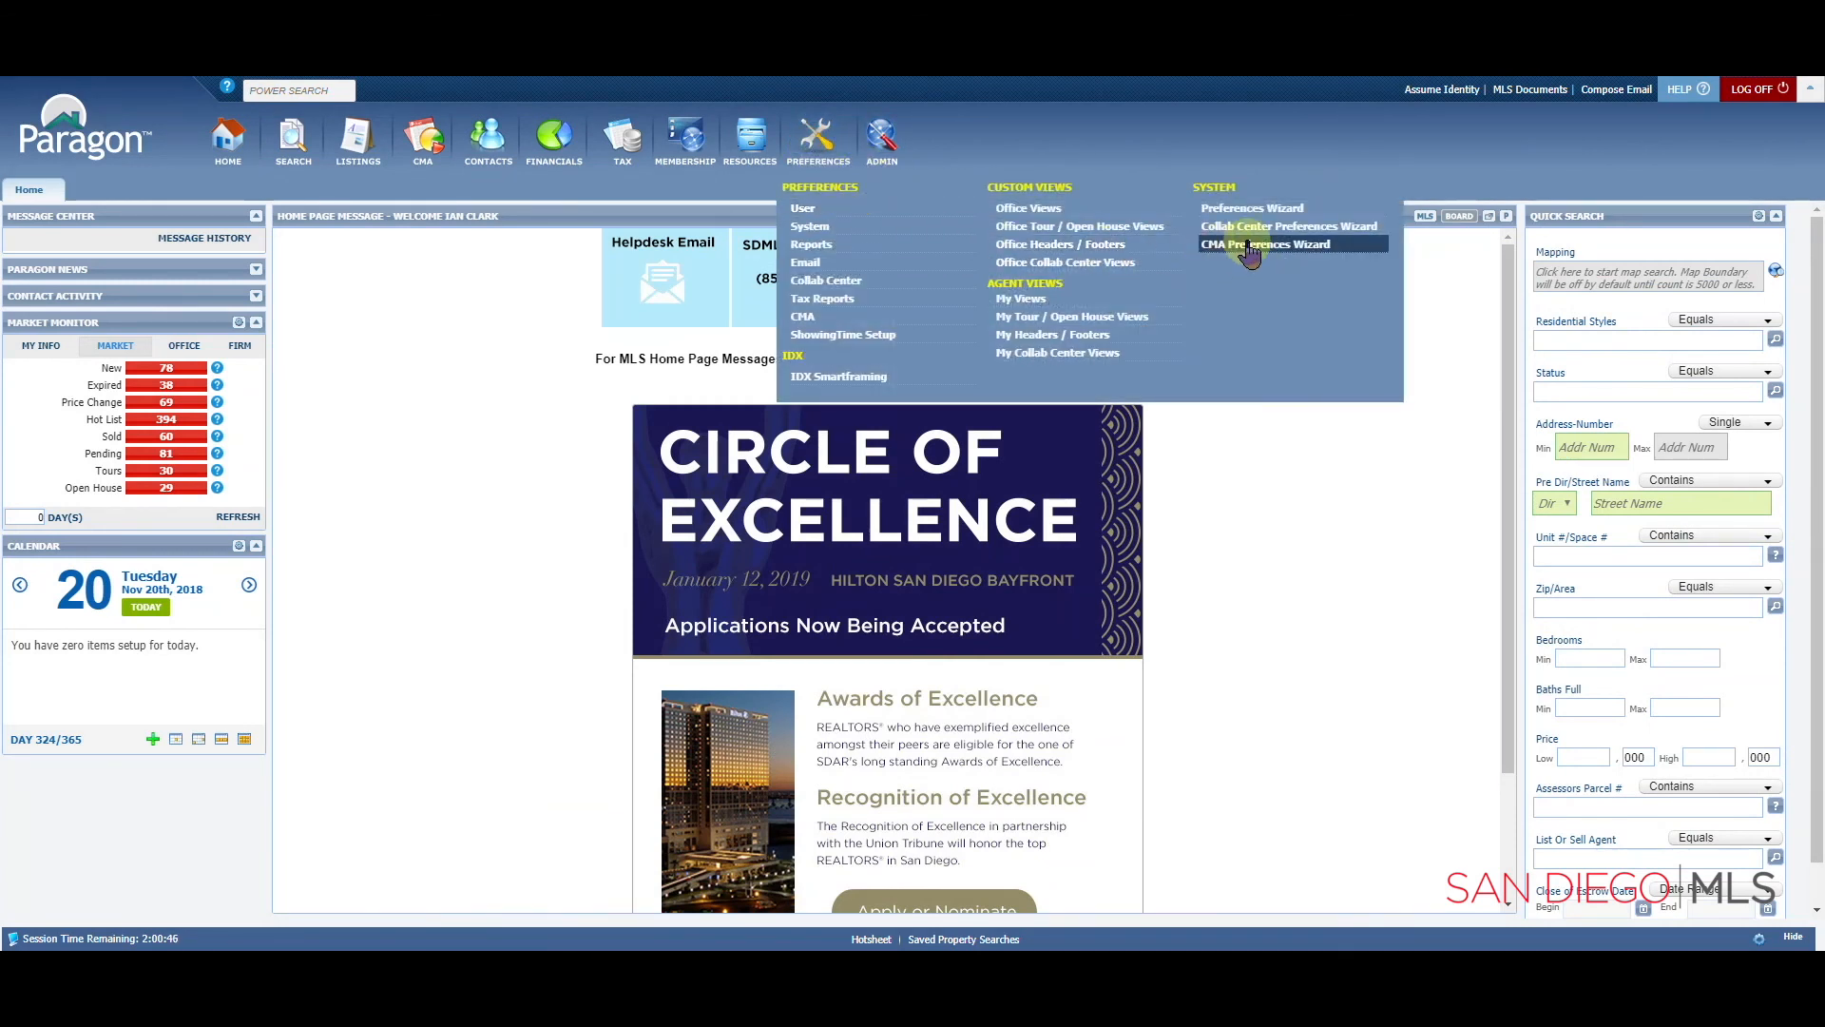